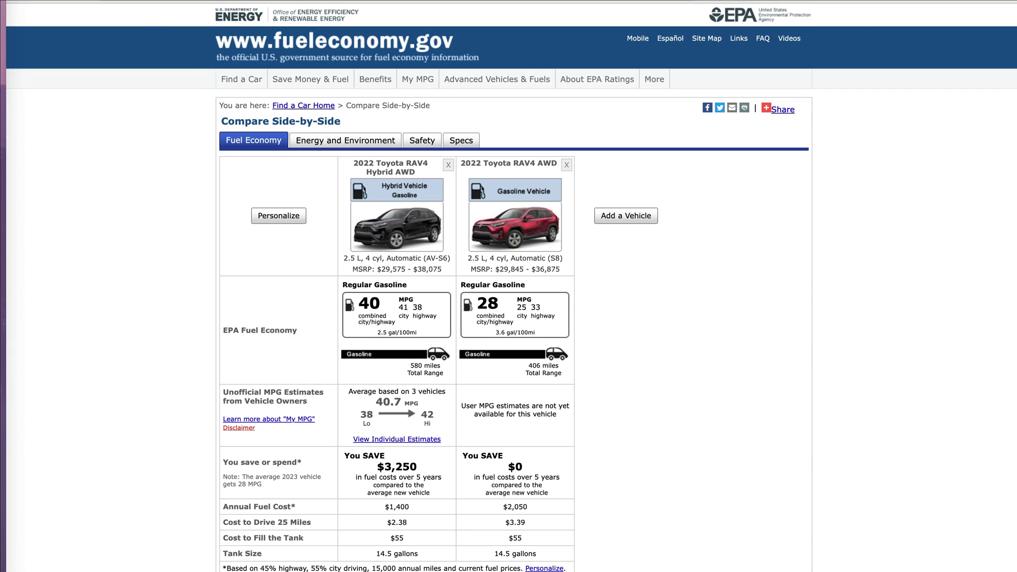
Switch to the RAV4 comparison spreadsheet and enter prices of 37,000 for Gas and 39,000 for Hybrid
left_click(101, 1)
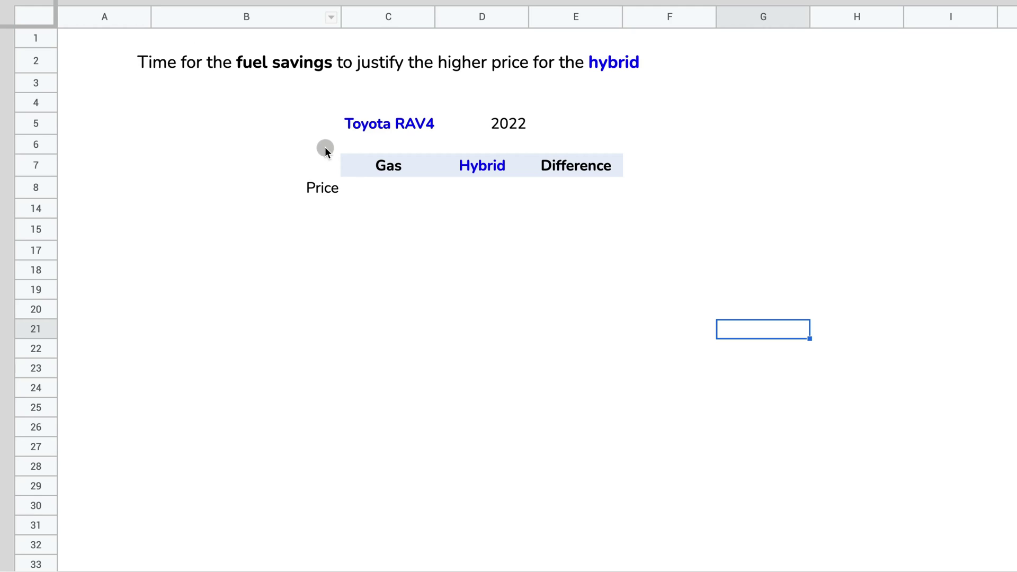
left_click(379, 188)
type("37")
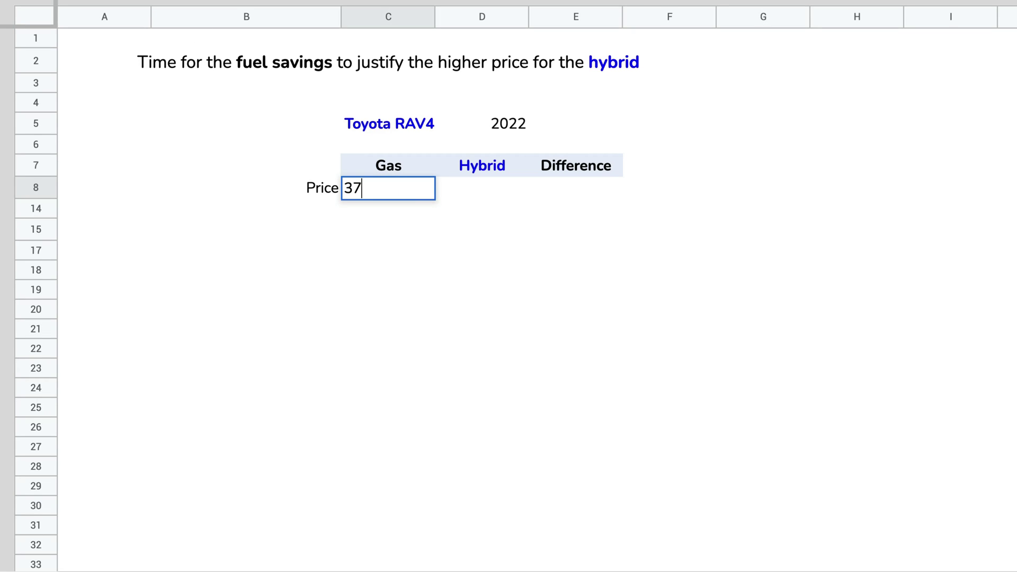
type(",00000")
key("Tab")
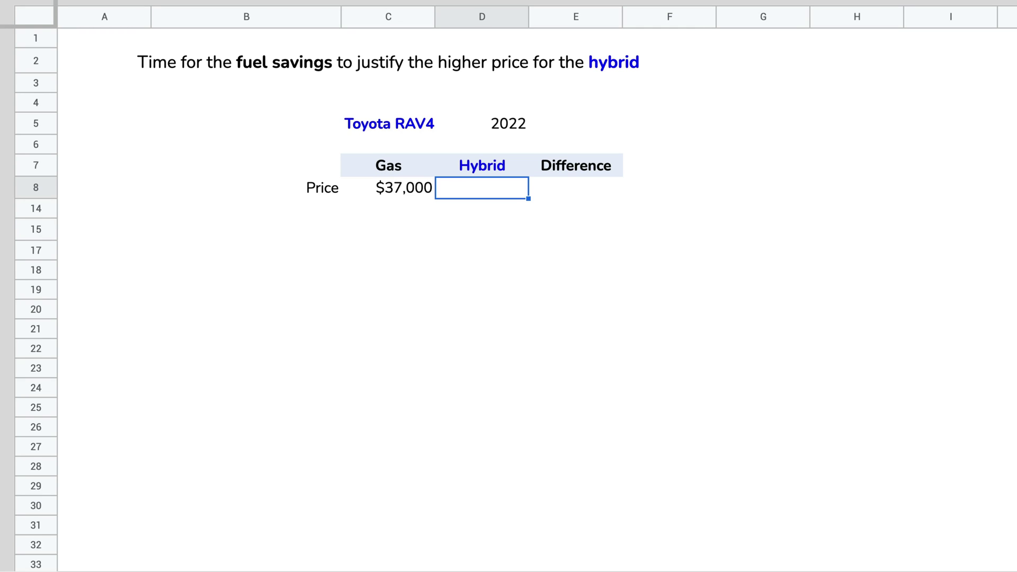
type("3900")
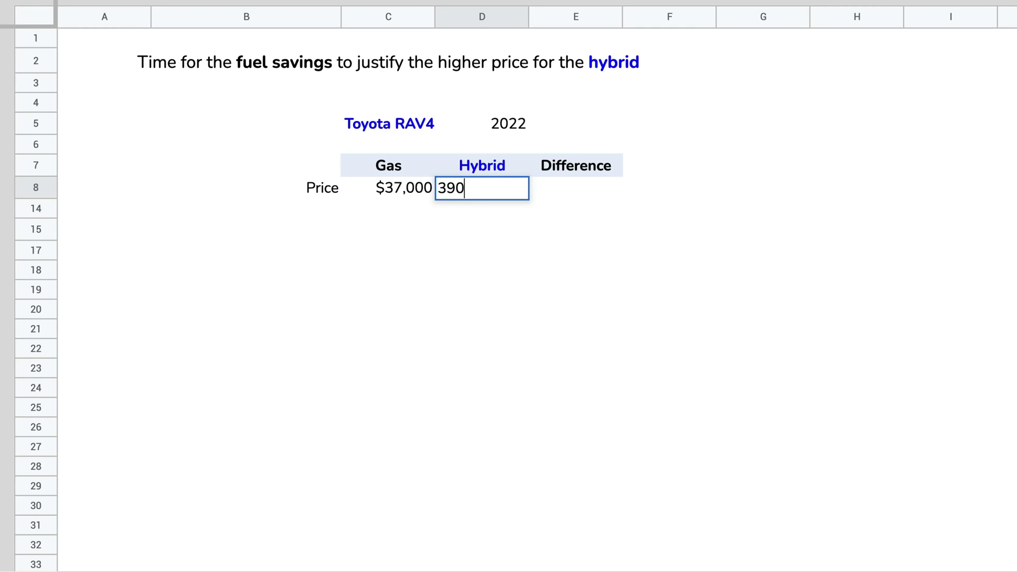
type("0")
key("Tab")
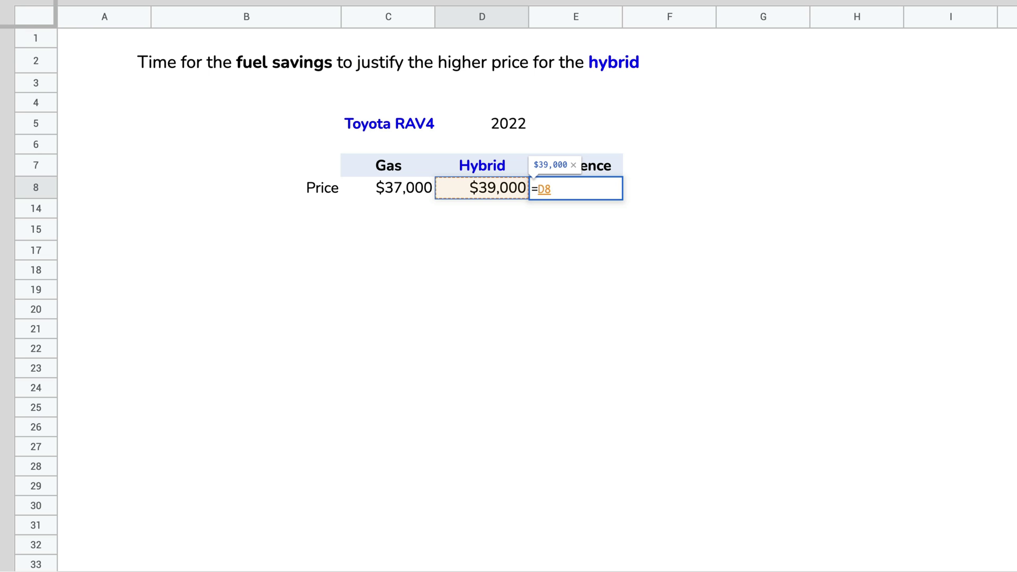
Calculate the price difference in E8 by subtracting the gas price from the hybrid price with =D8-C8
type("-")
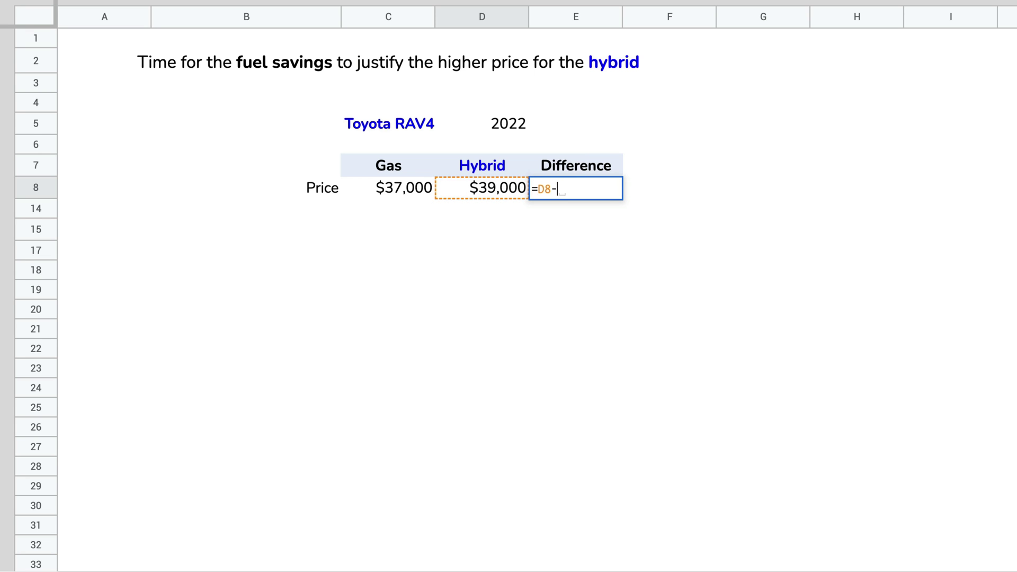
left_click(385, 190)
key("Return")
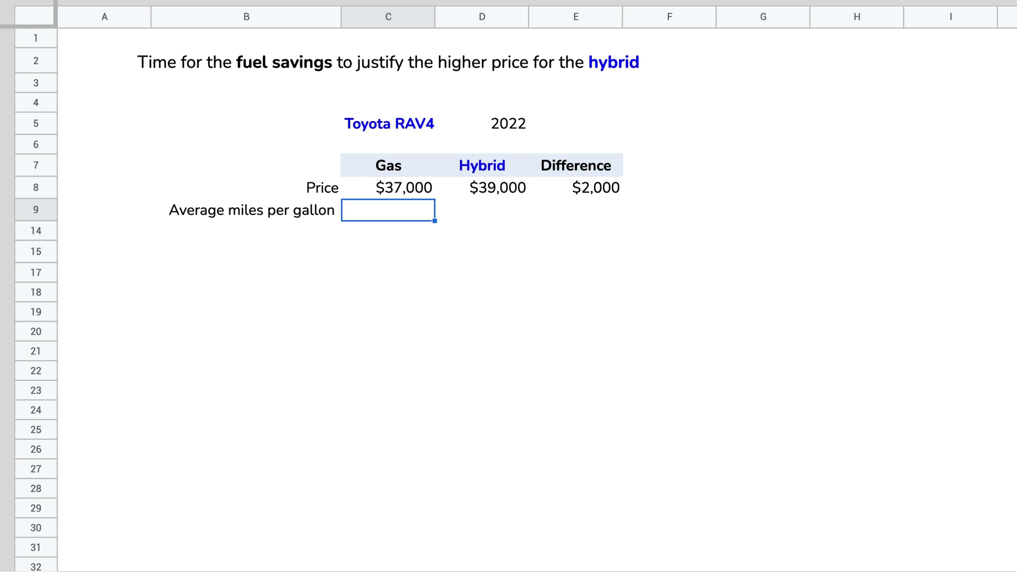
Enter average miles per gallon of 28 for Gas and 40 for Hybrid
left_click(392, 210)
type("28")
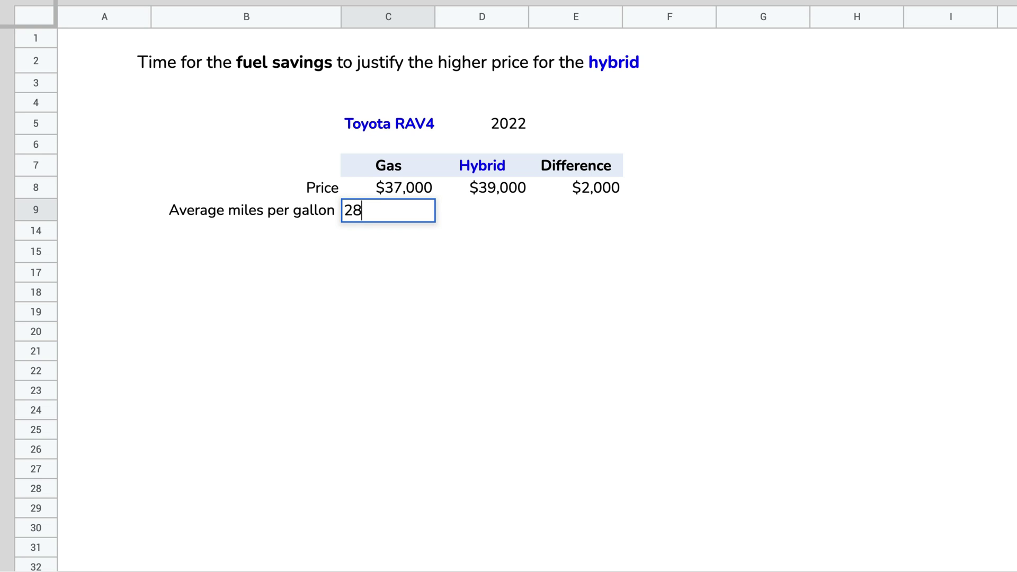
key("Tab")
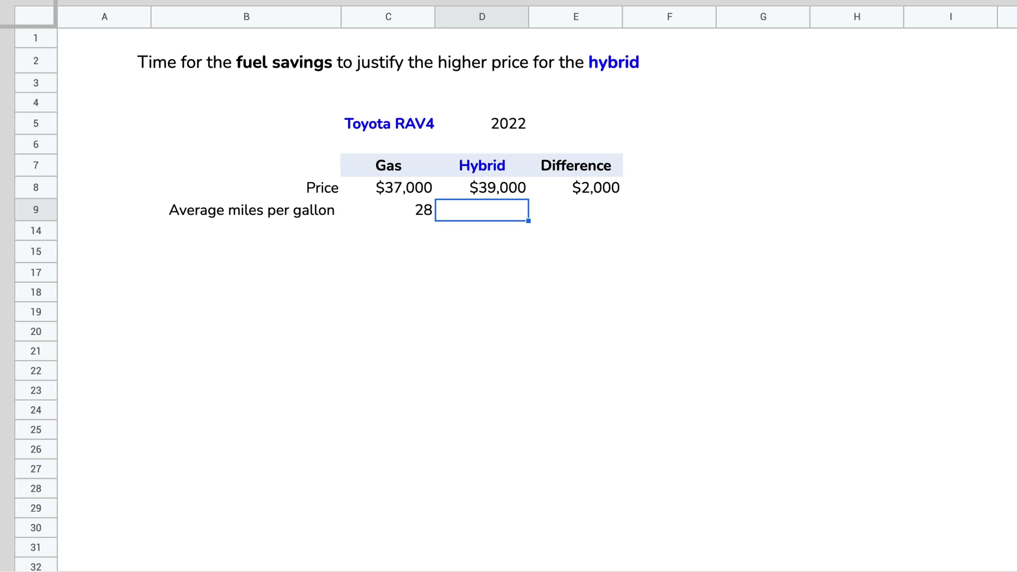
type("40")
key("Return")
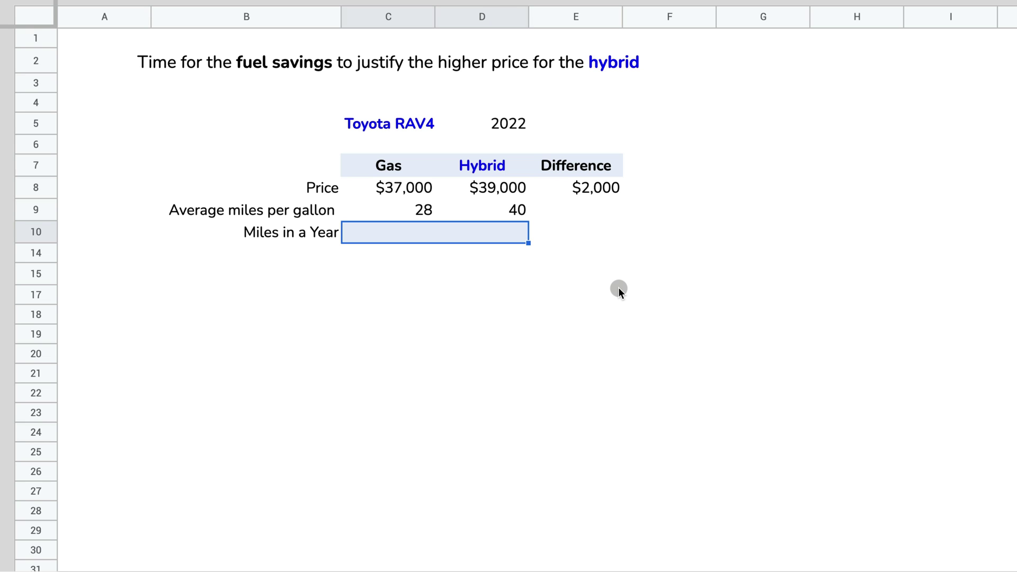
Review The Zebra's article on average miles driven per year in the U.S., expanding the table of averages by state
left_click(756, 212)
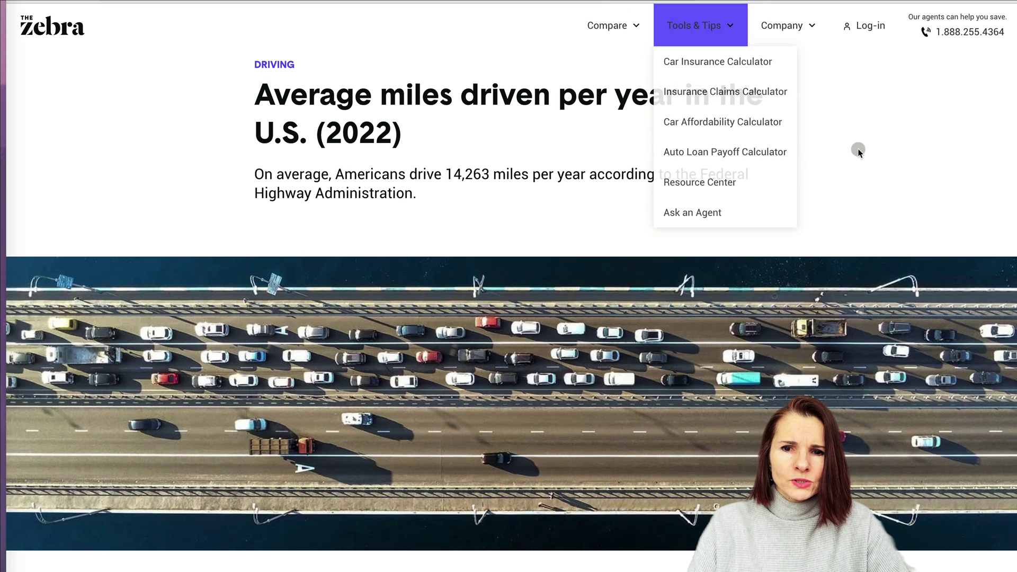
left_click(878, 145)
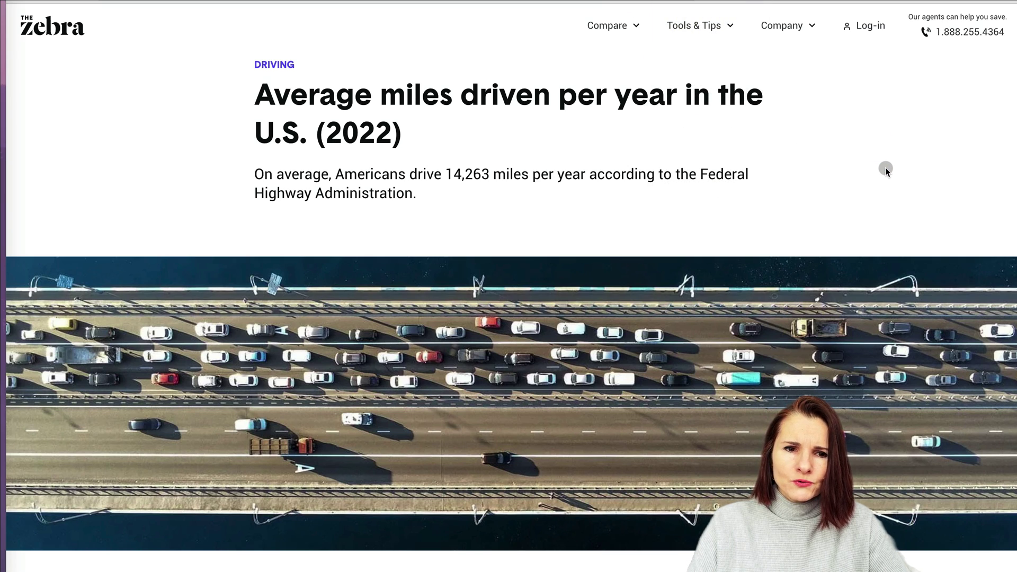
scroll(885, 167, "down", 6)
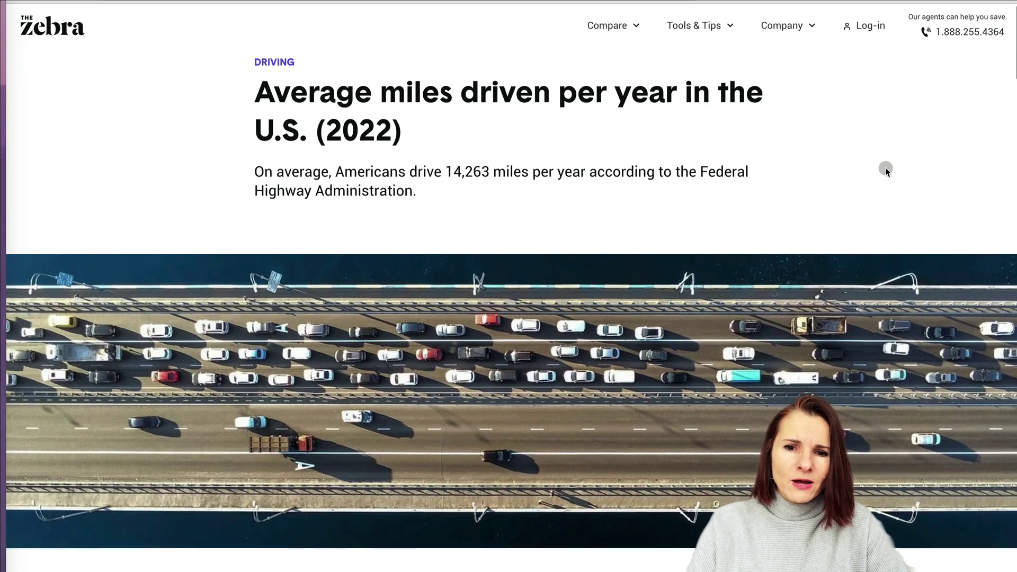
scroll(879, 382, "down", 14)
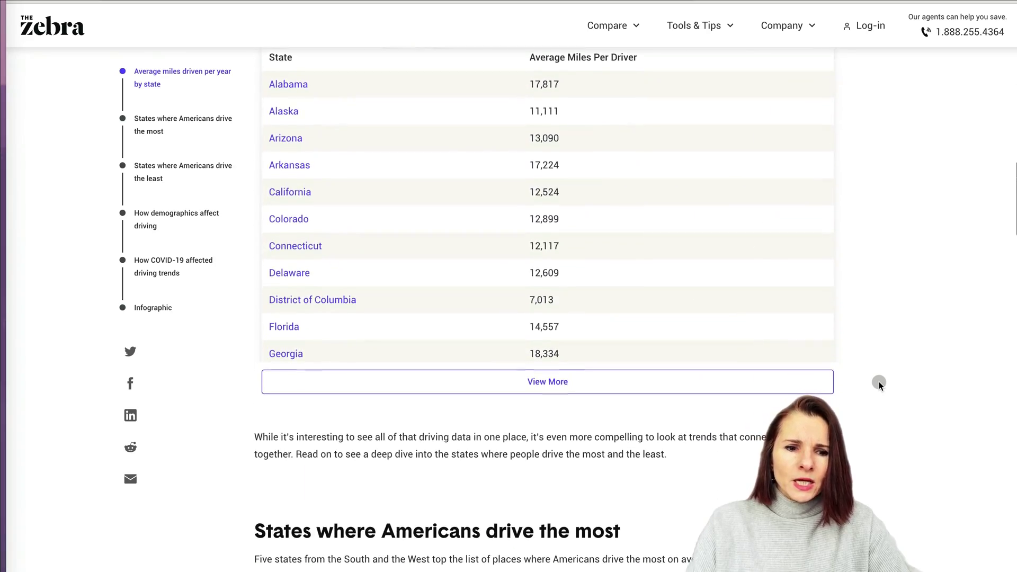
left_click(548, 383)
scroll(919, 386, "down", 1)
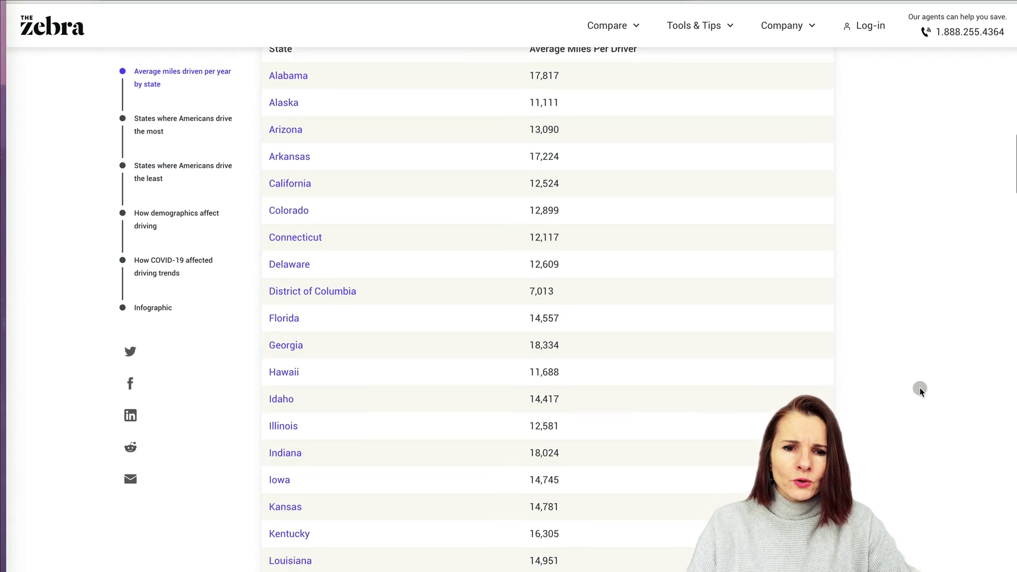
scroll(920, 386, "down", 2)
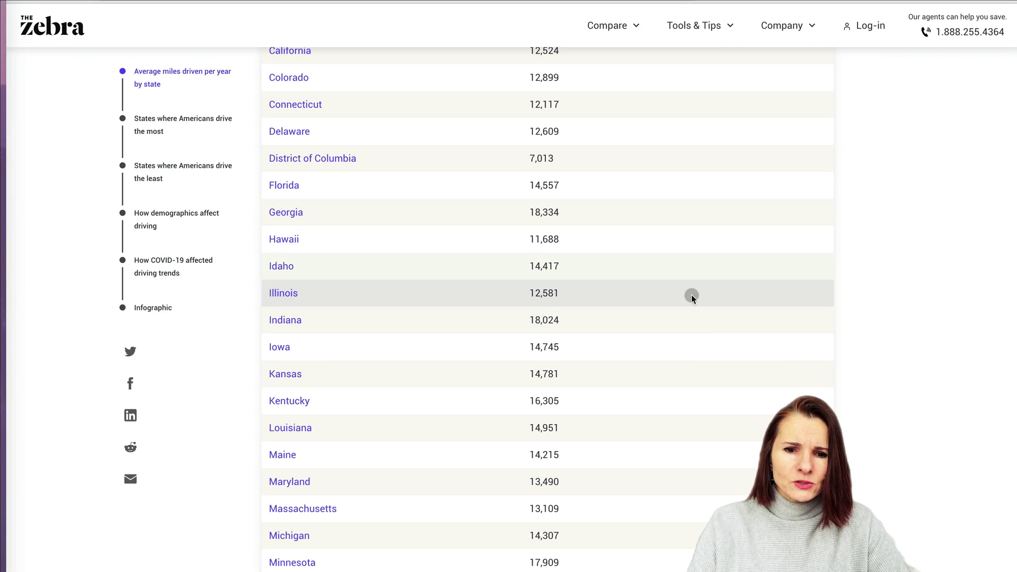
scroll(906, 401, "down", 1)
scroll(906, 401, "down", 15)
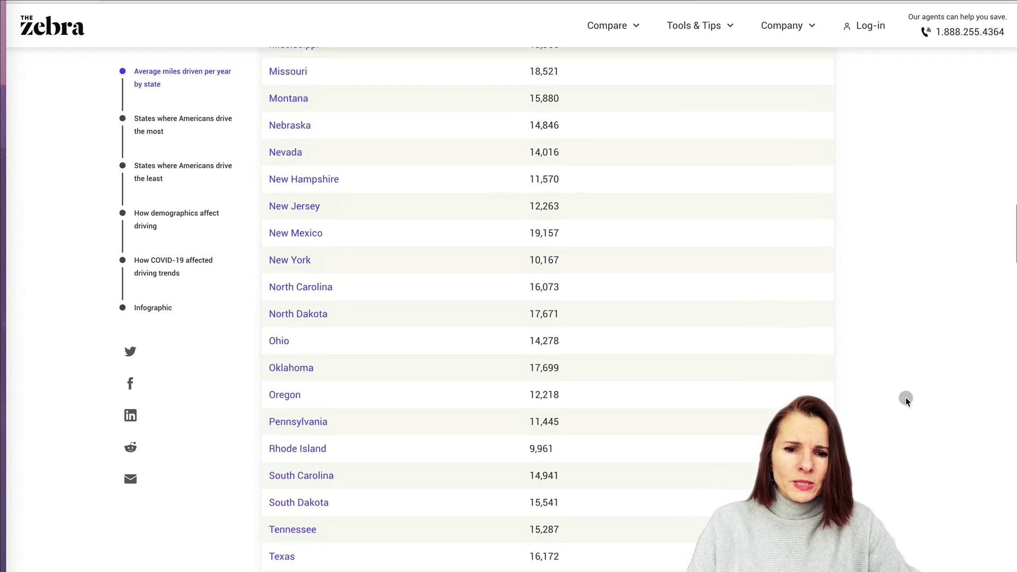
scroll(905, 401, "down", 2)
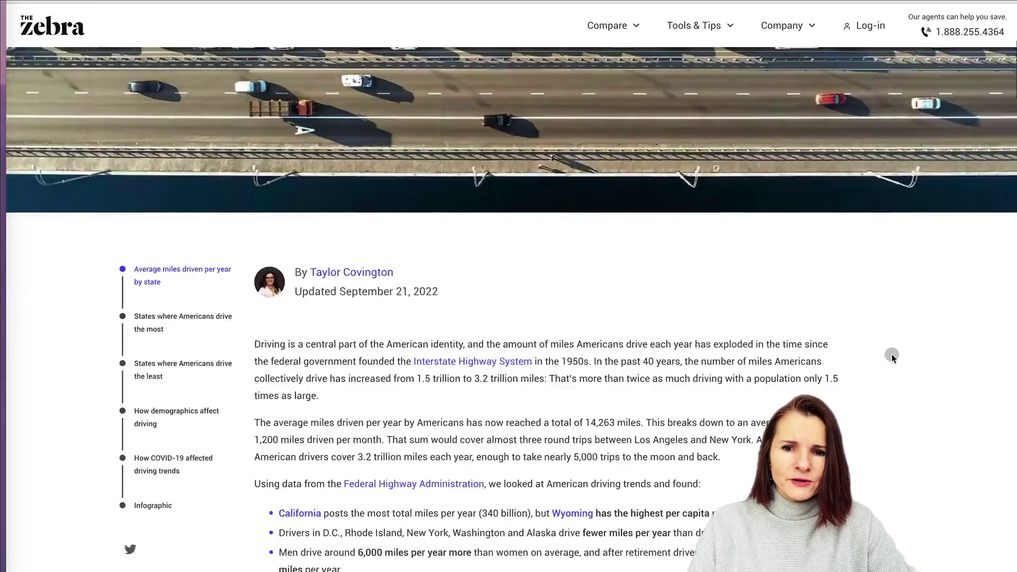
scroll(892, 356, "up", 5)
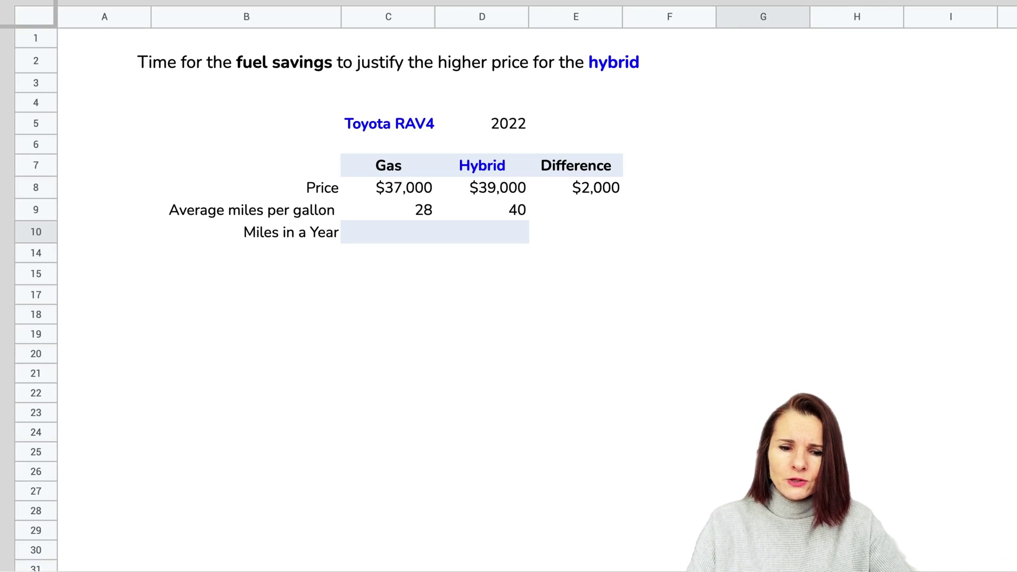
Fill in the side calculation in column G with 100,000 total miles and 10 years
left_click(769, 233)
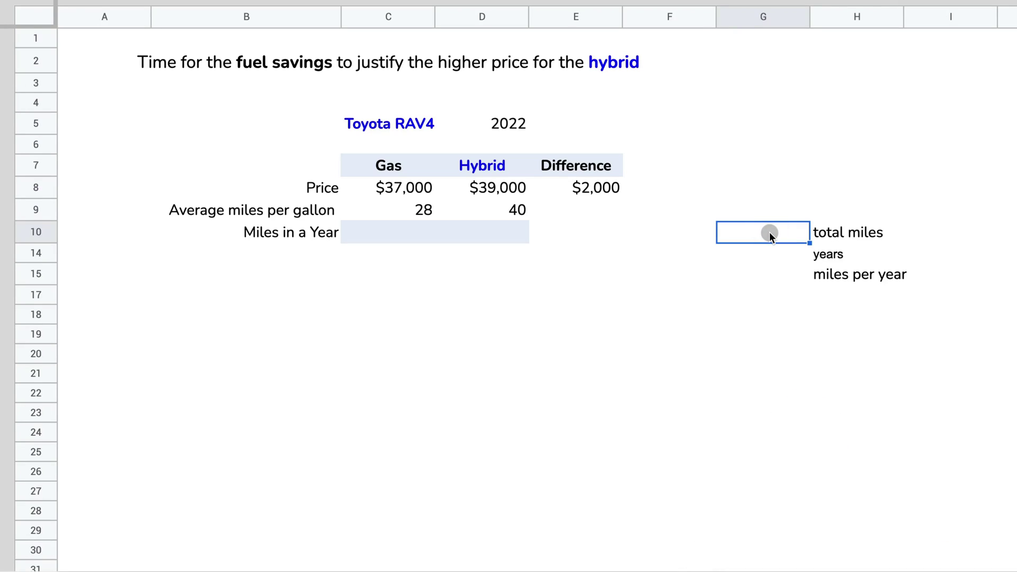
key("Down")
type("10")
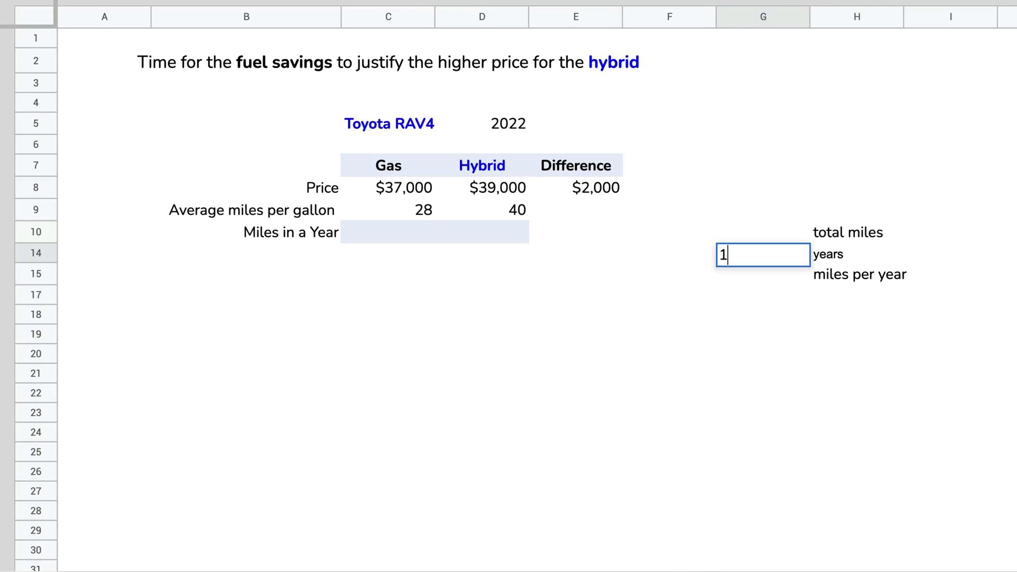
left_click(777, 226)
type("1")
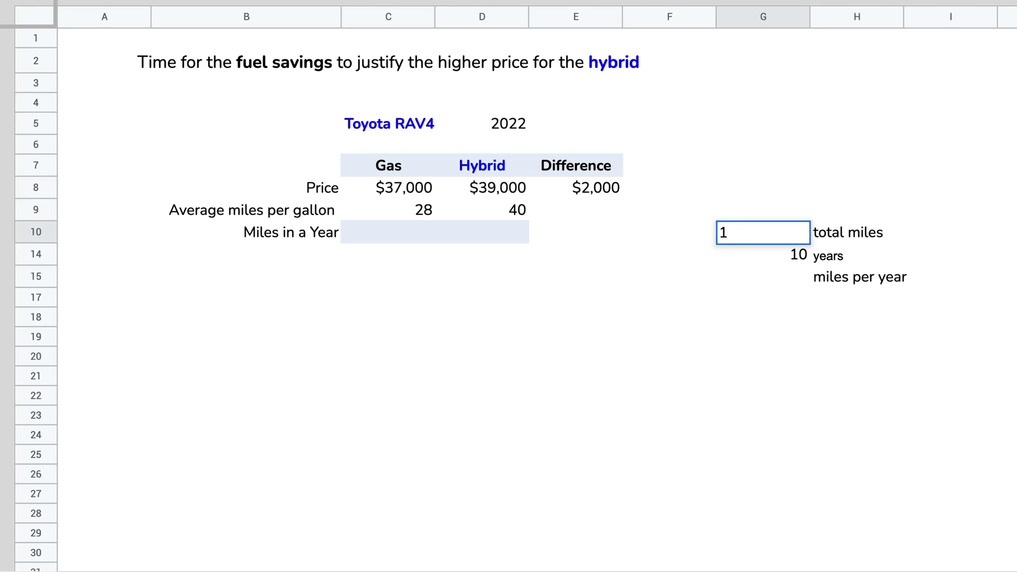
type("00,00000")
key("Return")
Calculate the miles per year in G15 by dividing total miles by years with =G10/G14
left_click(779, 274)
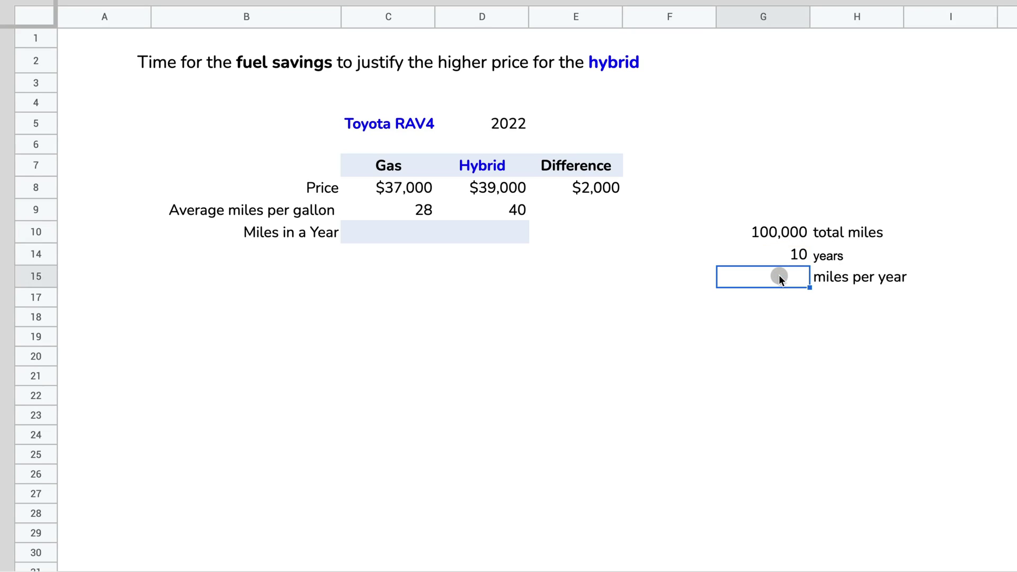
type("=")
key("Up")
key("Up")
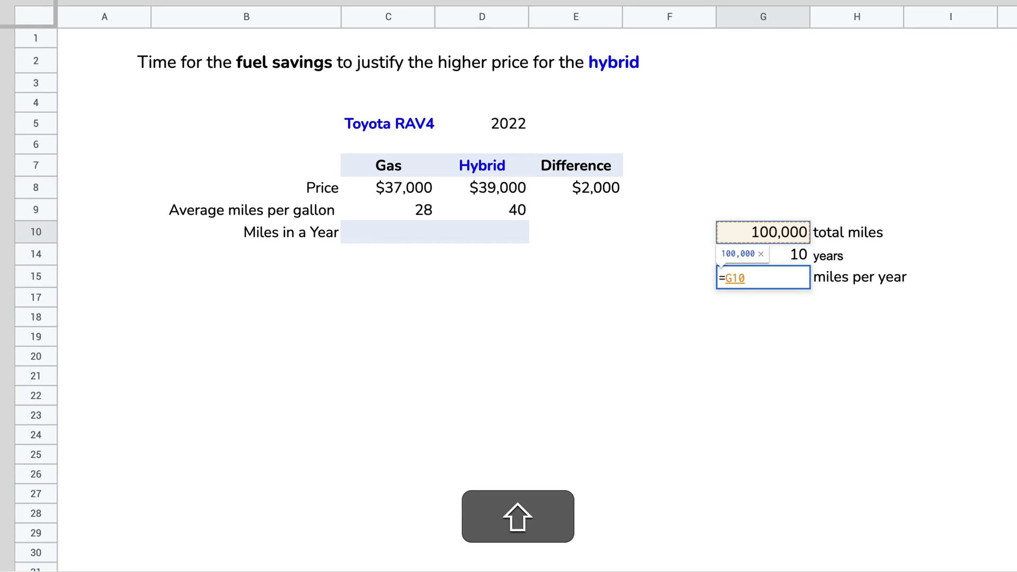
type("?")
key("BackSpace")
type("/")
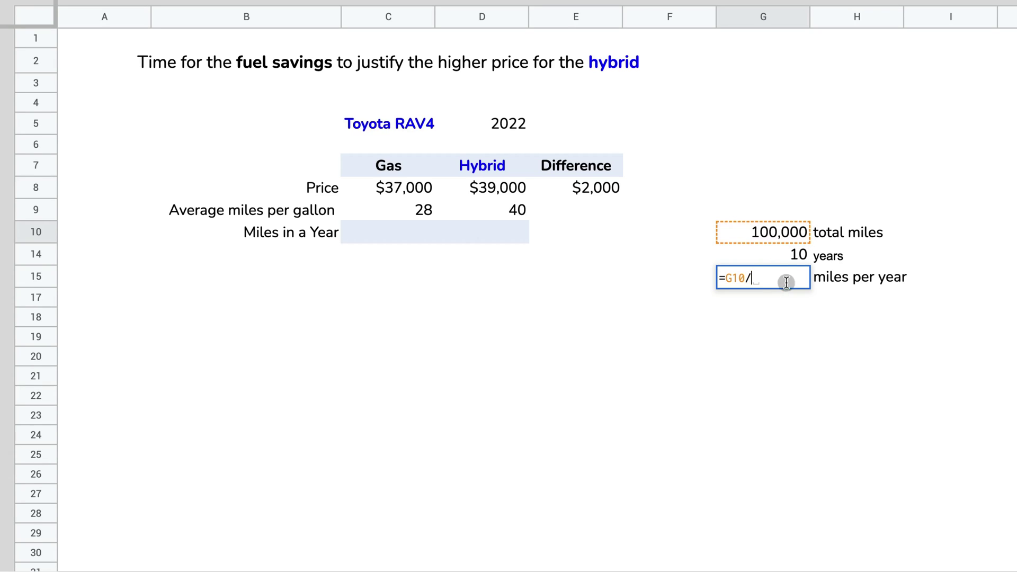
key("Up")
key("Return")
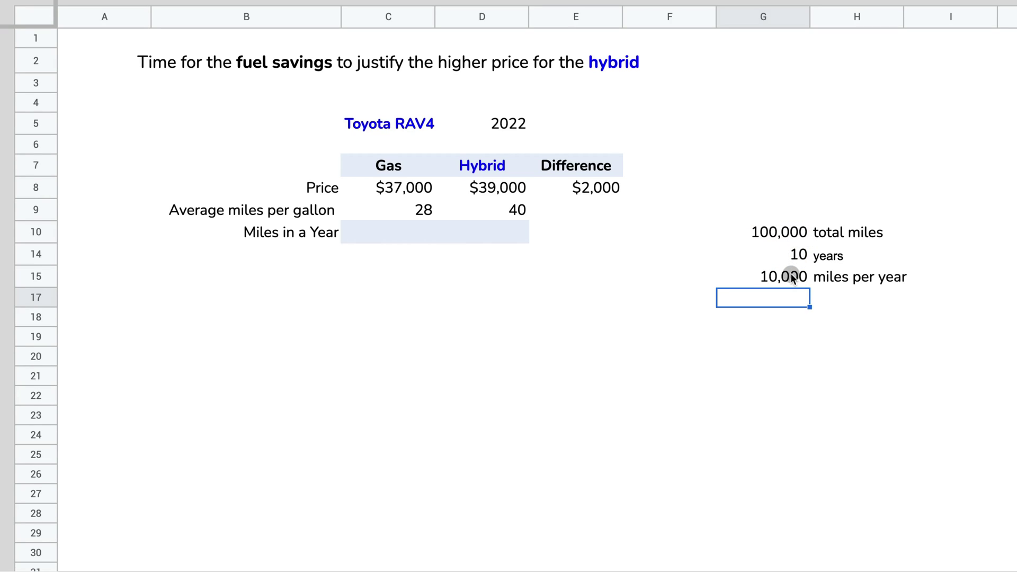
Link the merged Miles in a Year cell to the miles per year result in G15
left_click(788, 232)
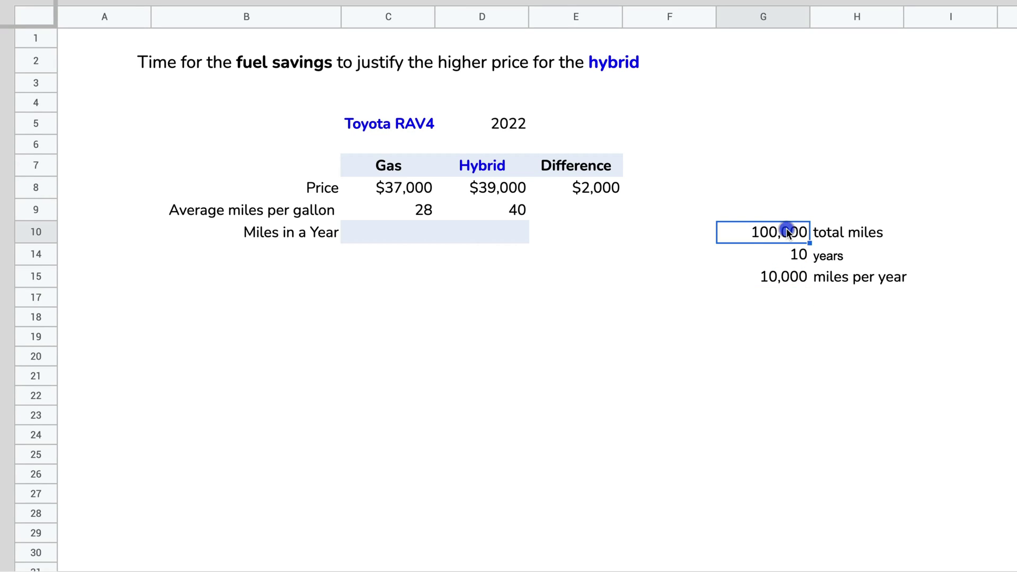
left_click(426, 237)
type("=")
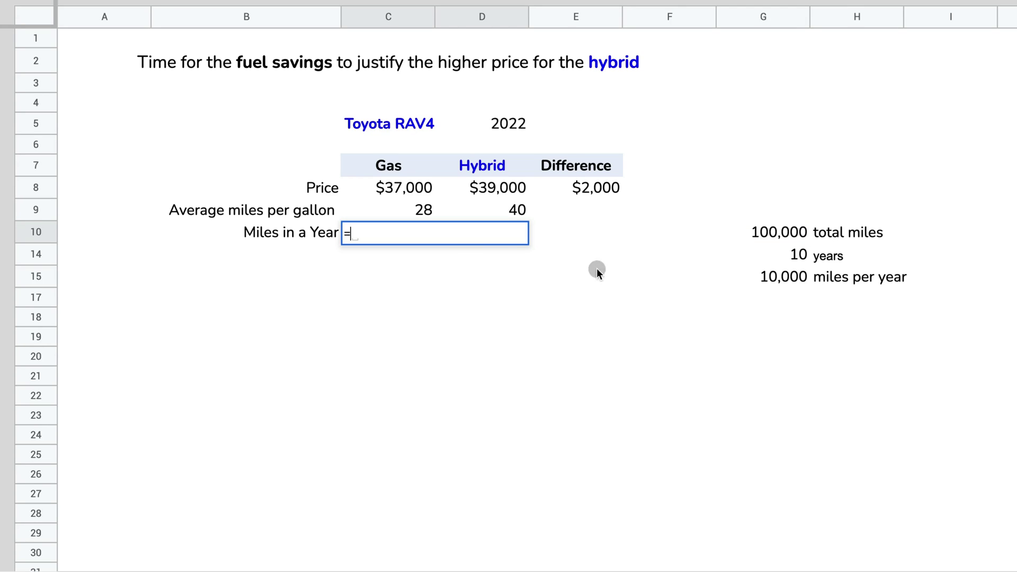
left_click(786, 278)
key("Return")
Try the miles-per-year calculation with 120,000 total miles over 7 years
left_click(786, 232)
type("120")
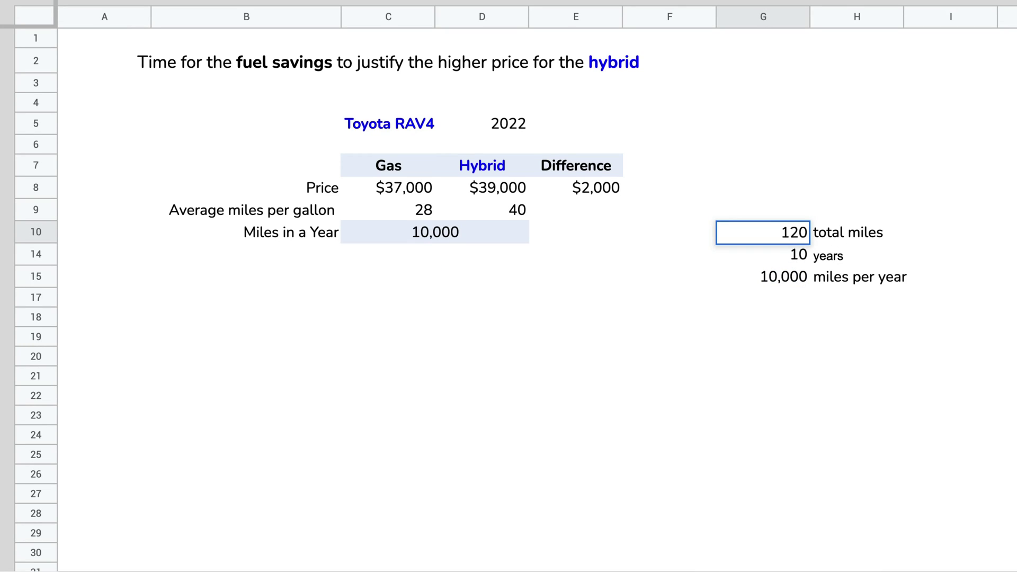
type(",000")
key("Return")
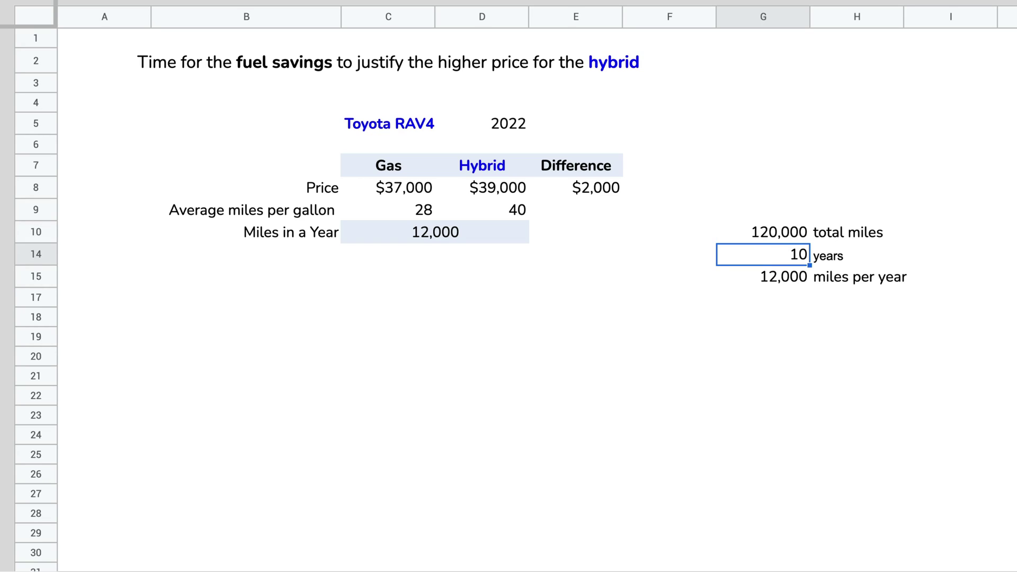
type("7")
key("Return")
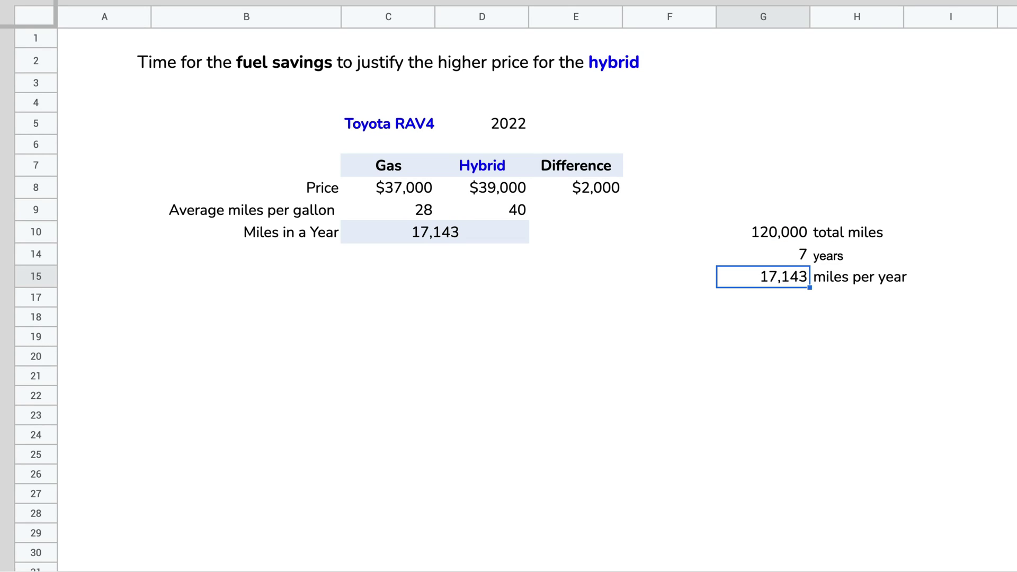
Set the number of years in the side calculation to 10
left_click(788, 253)
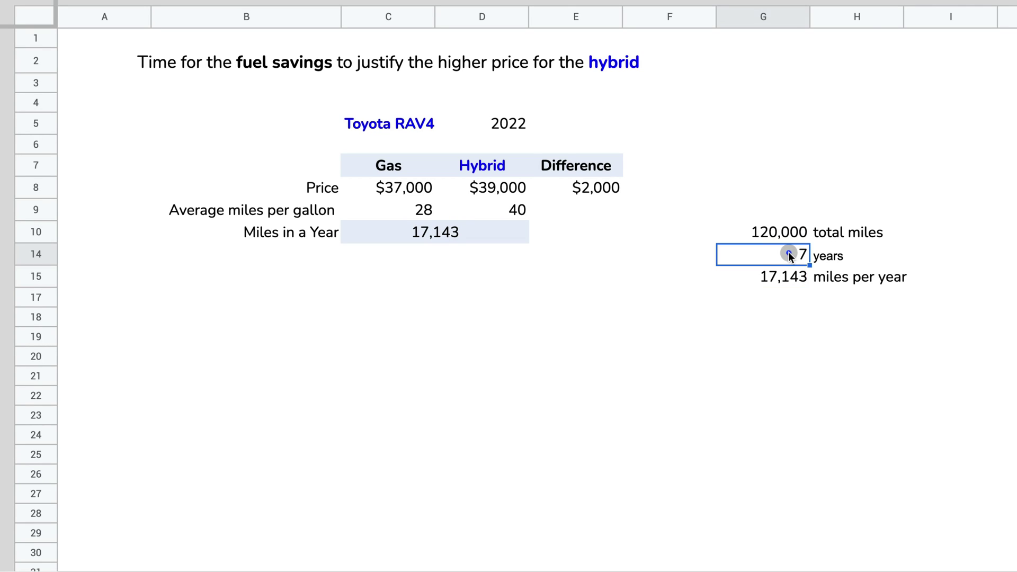
type("10")
key("Return")
key("Up")
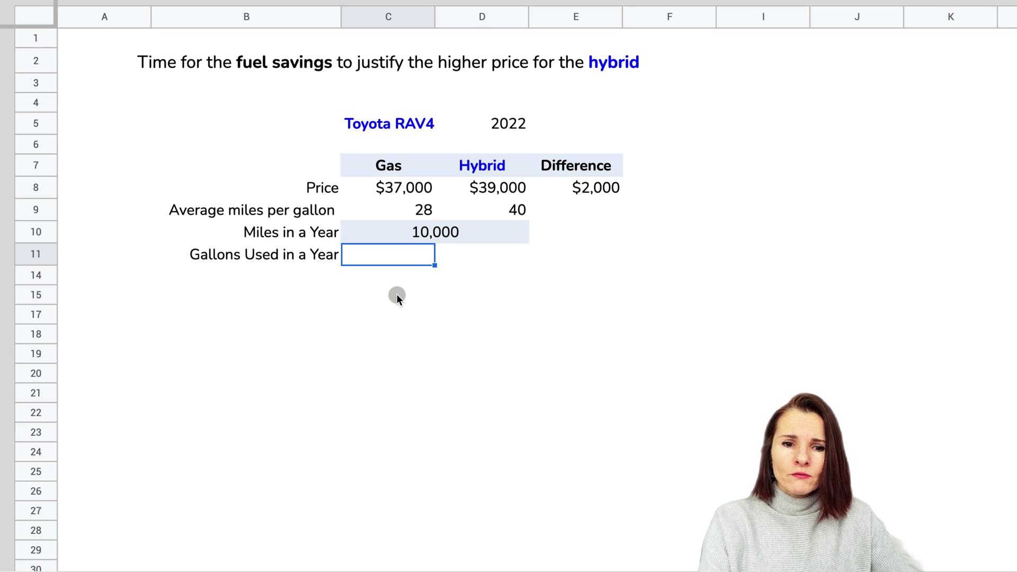
Calculate the gas model's gallons used in a year in C11 by dividing annual miles by its mileage with =C10/C9
left_click(430, 234)
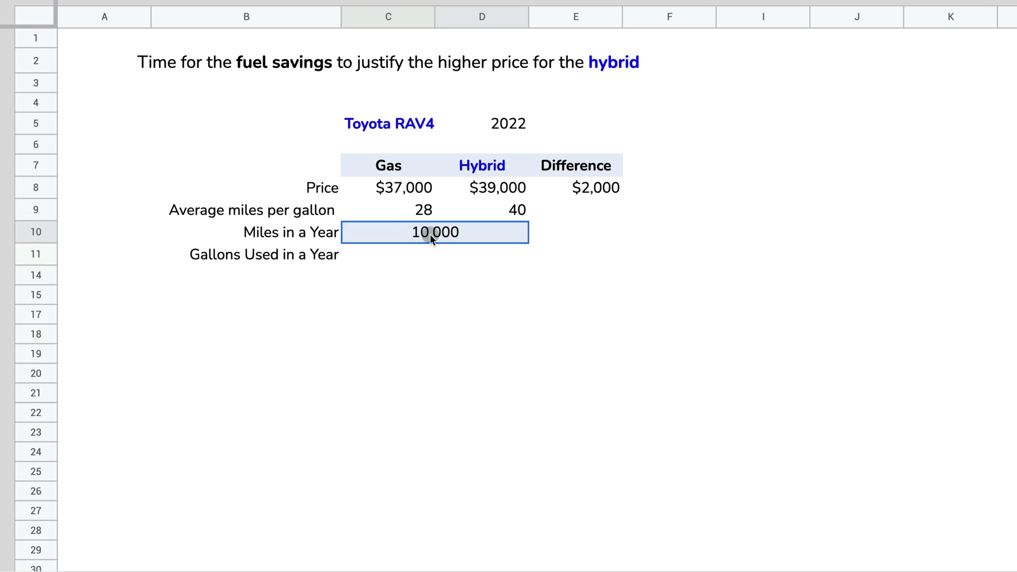
left_click(412, 258)
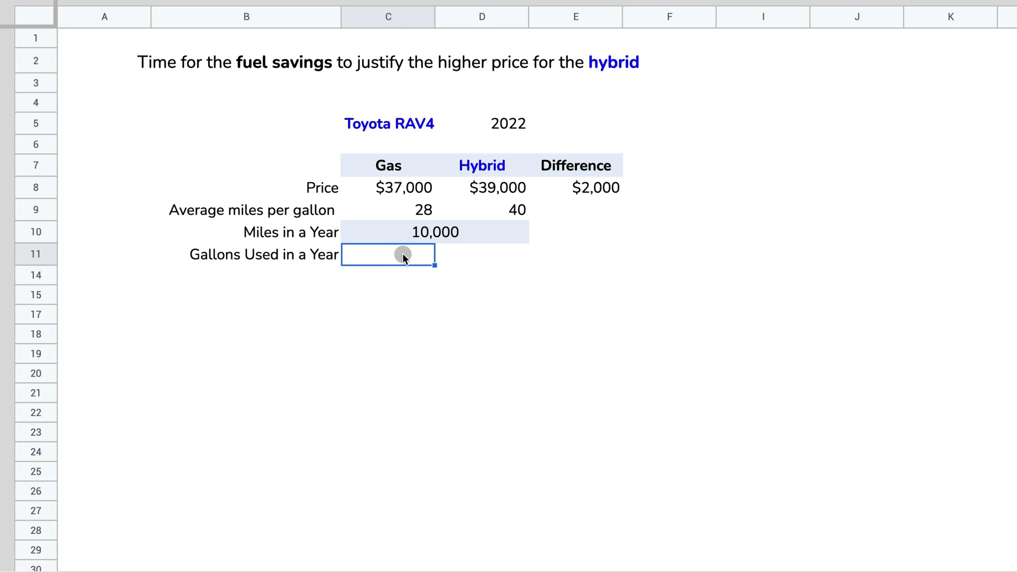
type("=")
left_click(419, 234)
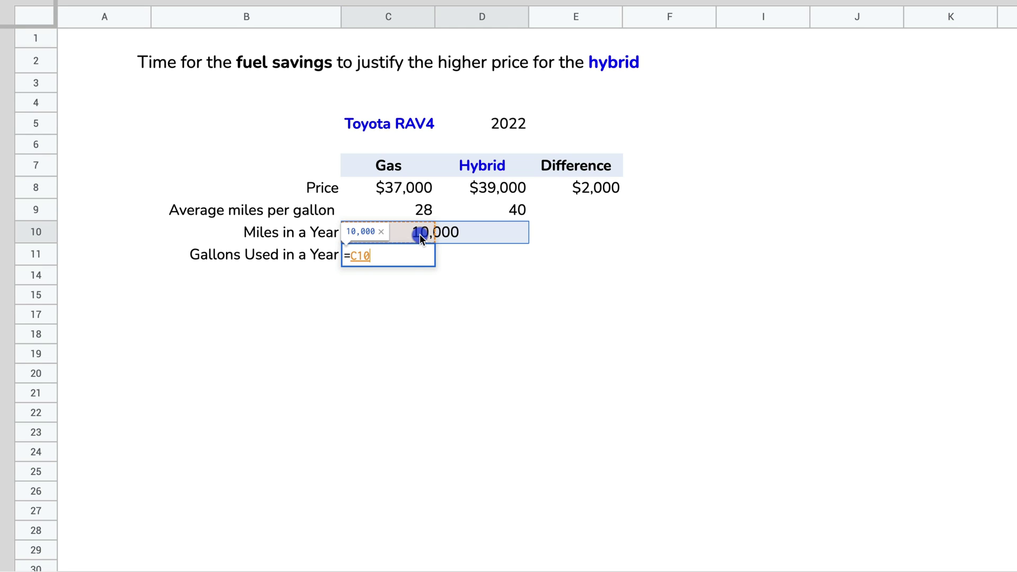
type("/")
left_click(427, 210)
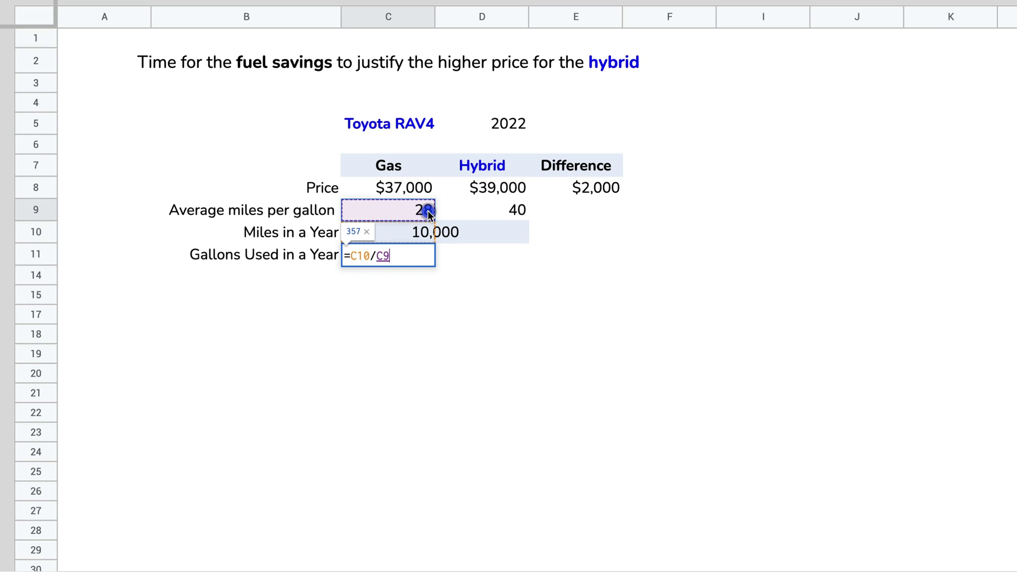
key("Return")
left_click(422, 258)
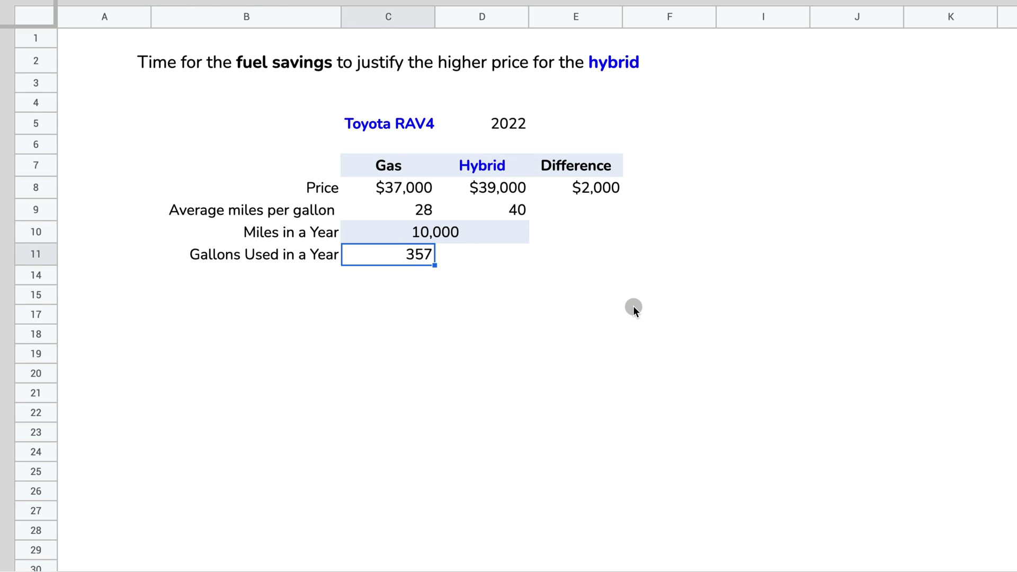
Calculate the hybrid's gallons used in a year in D11 with =C10/D9
left_click(441, 234)
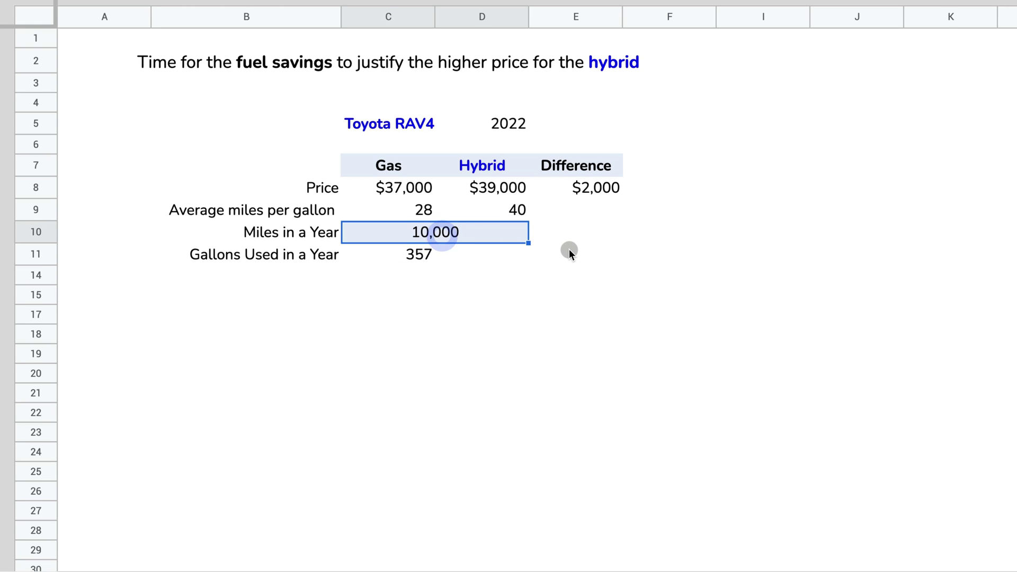
left_click(466, 256)
type("=")
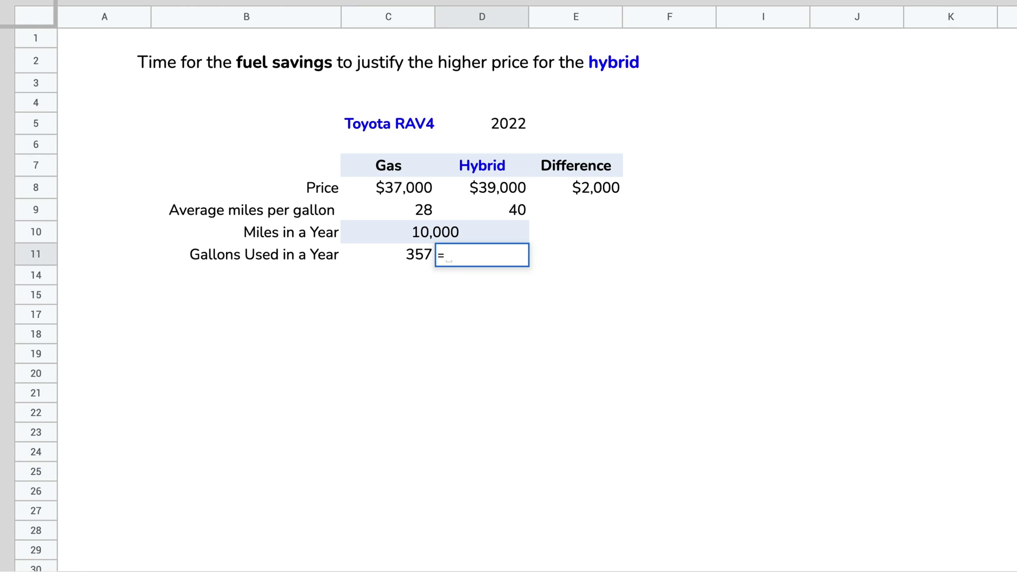
left_click(465, 231)
type("/")
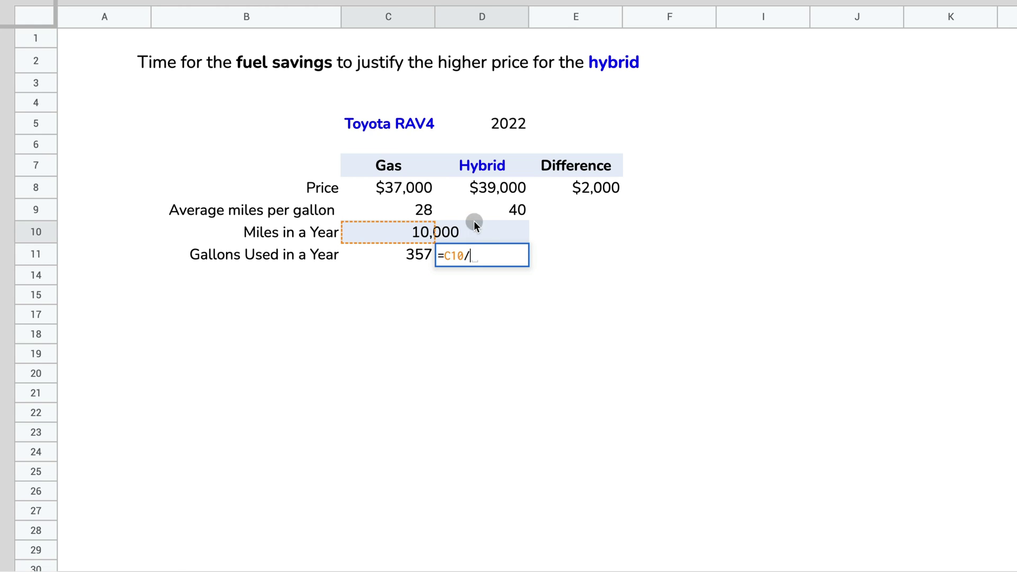
left_click(514, 211)
key("Return")
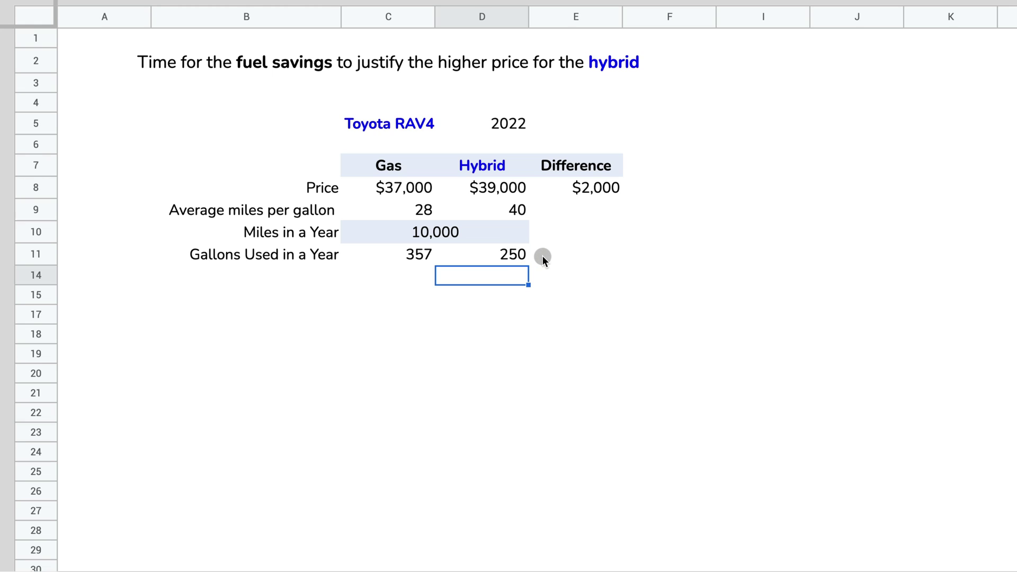
key("Up")
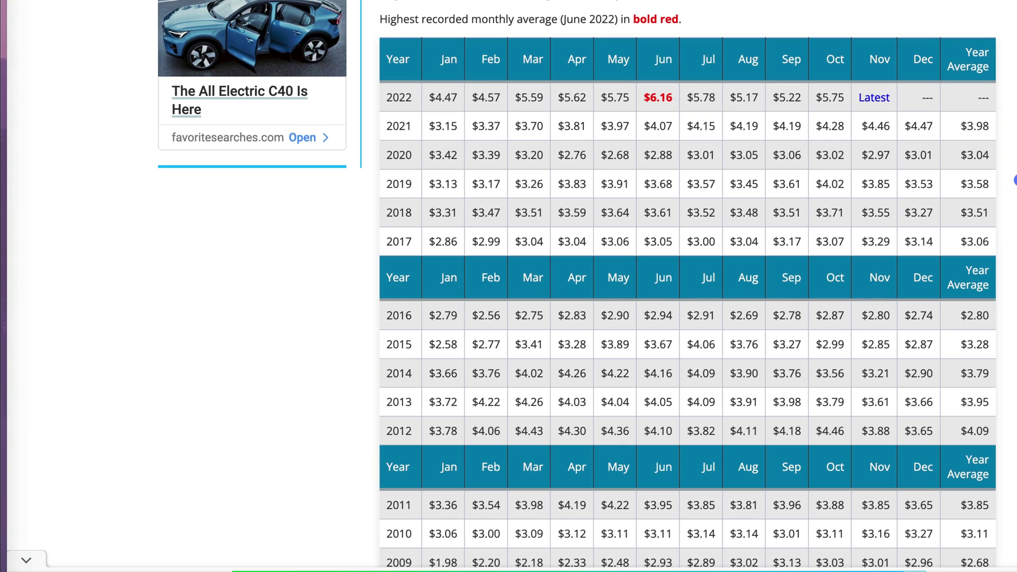
Check the January to October 2022 gasoline prices in the web table and enter 5.41 as the 2022 Average Gas Price in merged cell C12
scroll(587, 285, "up", 1)
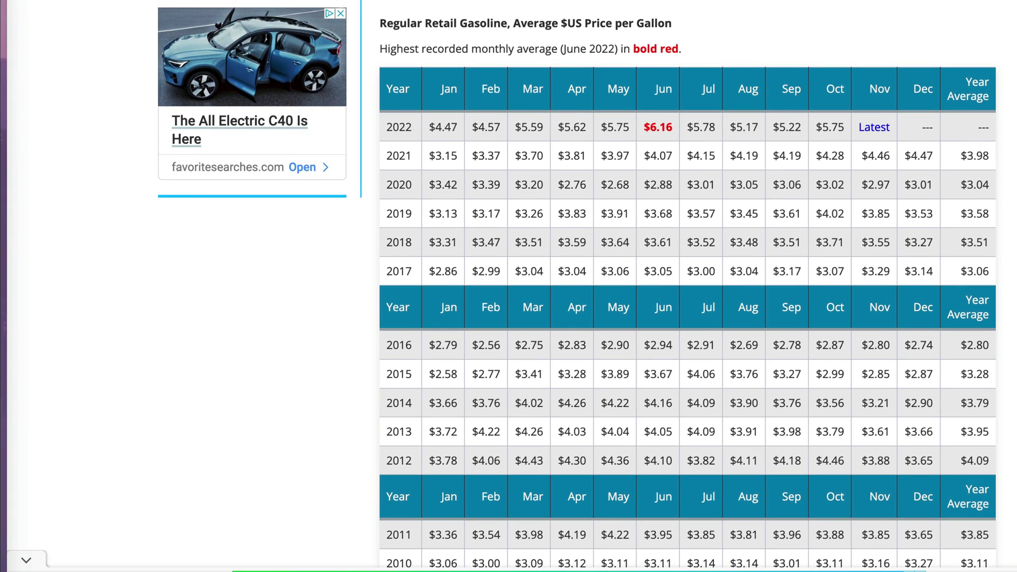
left_click(415, 122)
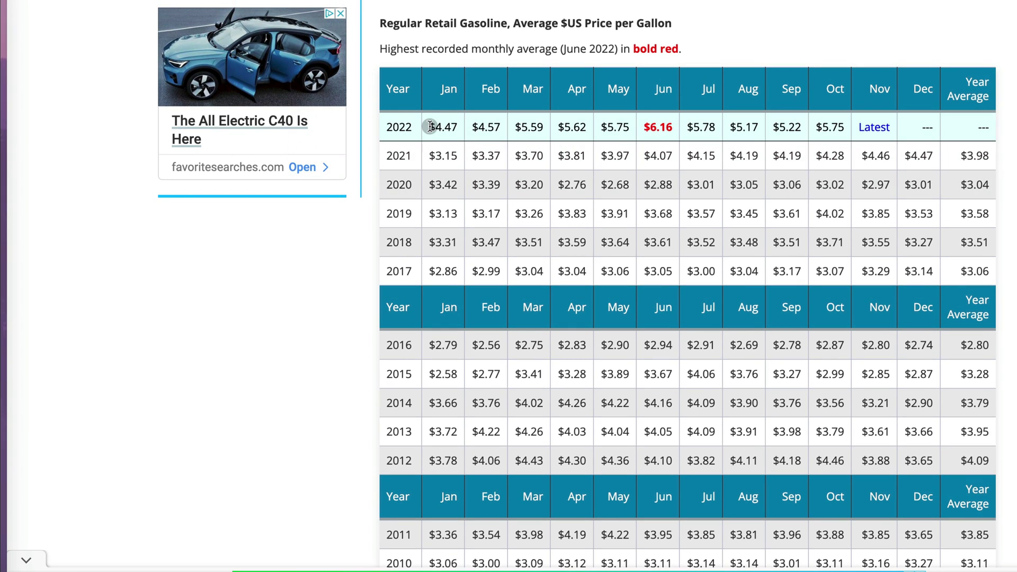
left_click(816, 126)
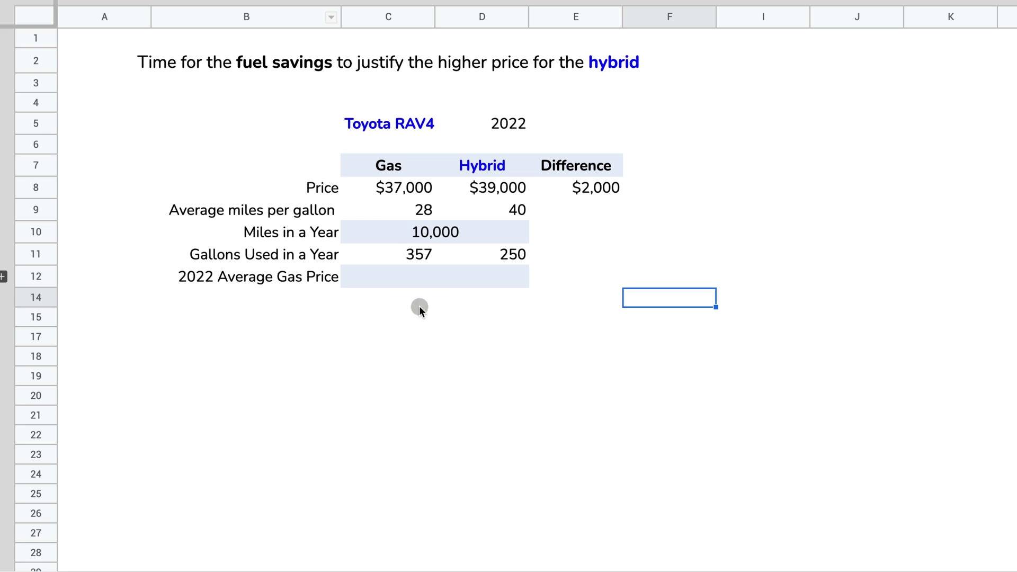
left_click(439, 276)
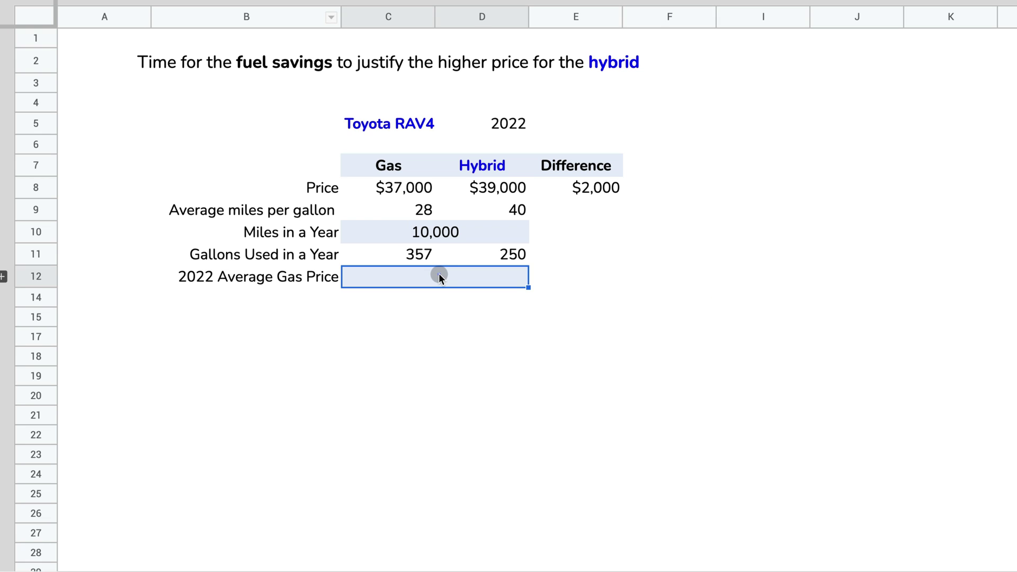
type("5.41")
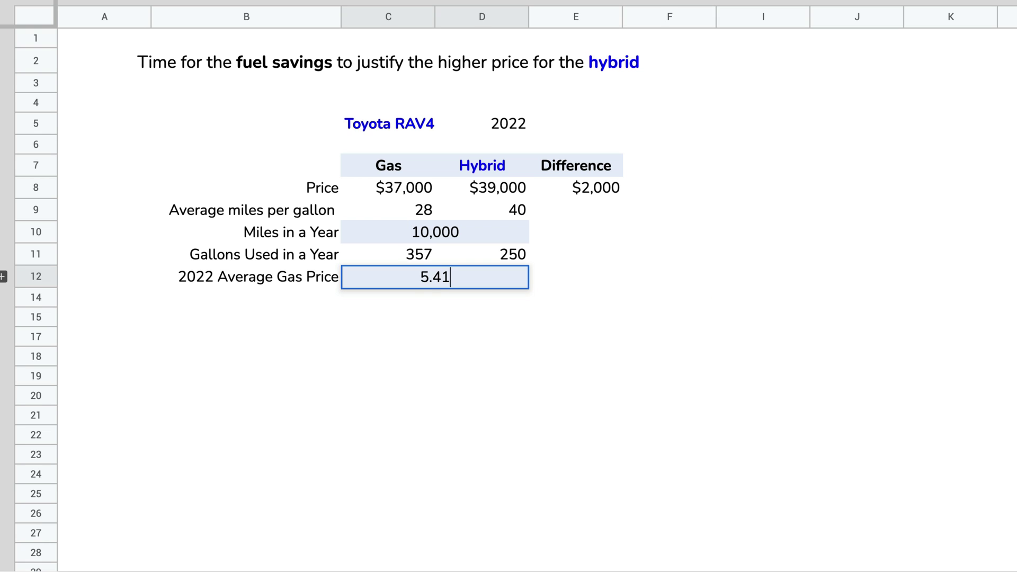
key("Return")
left_click(629, 280)
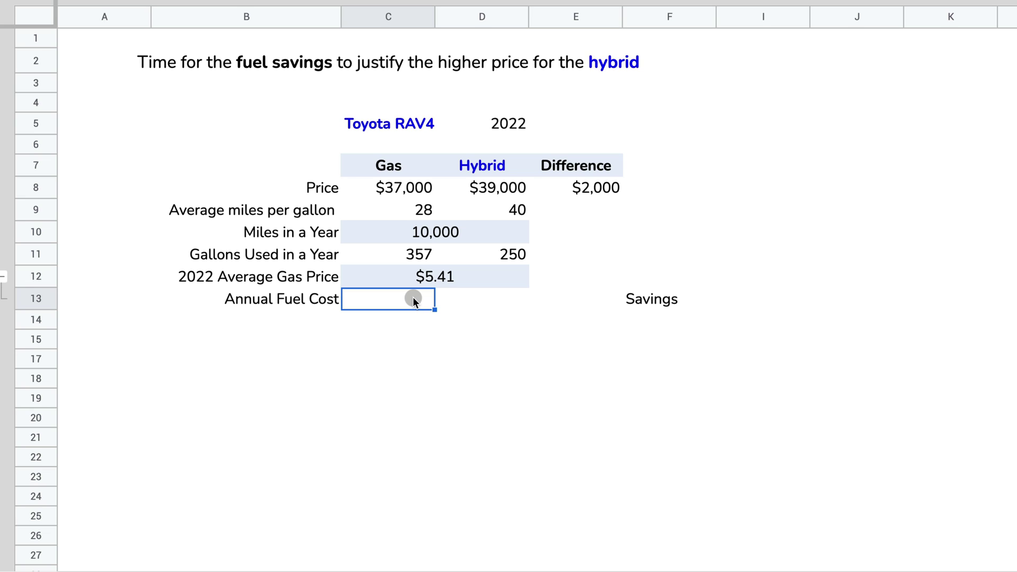
Calculate the gas model's annual fuel cost in C13 by multiplying gas price by gallons used with =C12*C11
type("=")
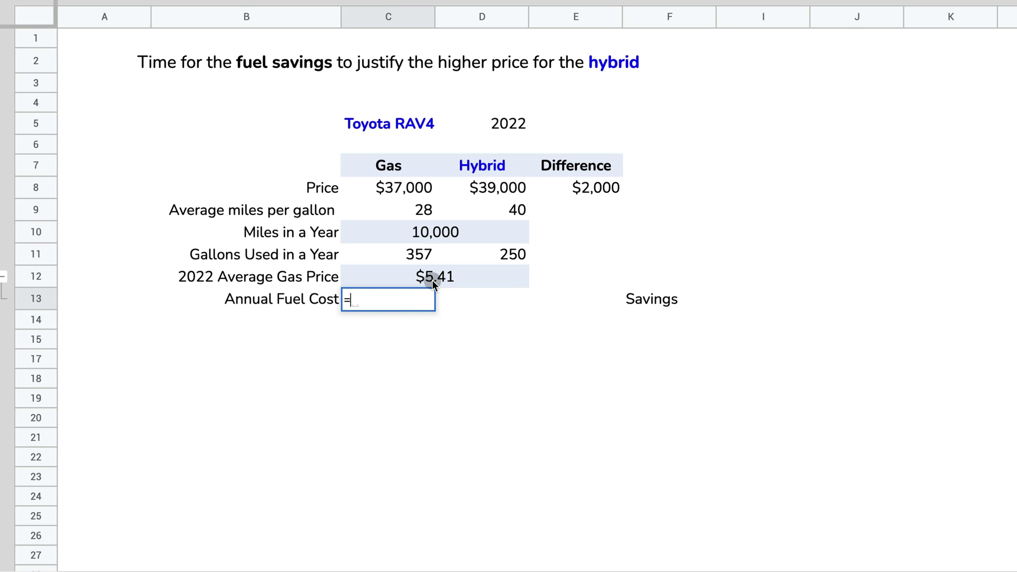
left_click(432, 281)
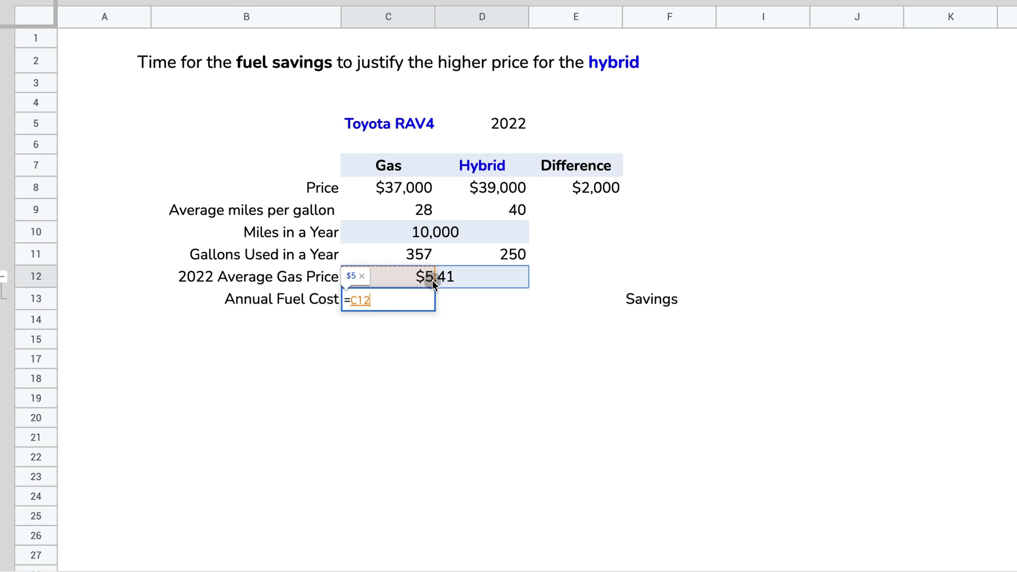
type("*")
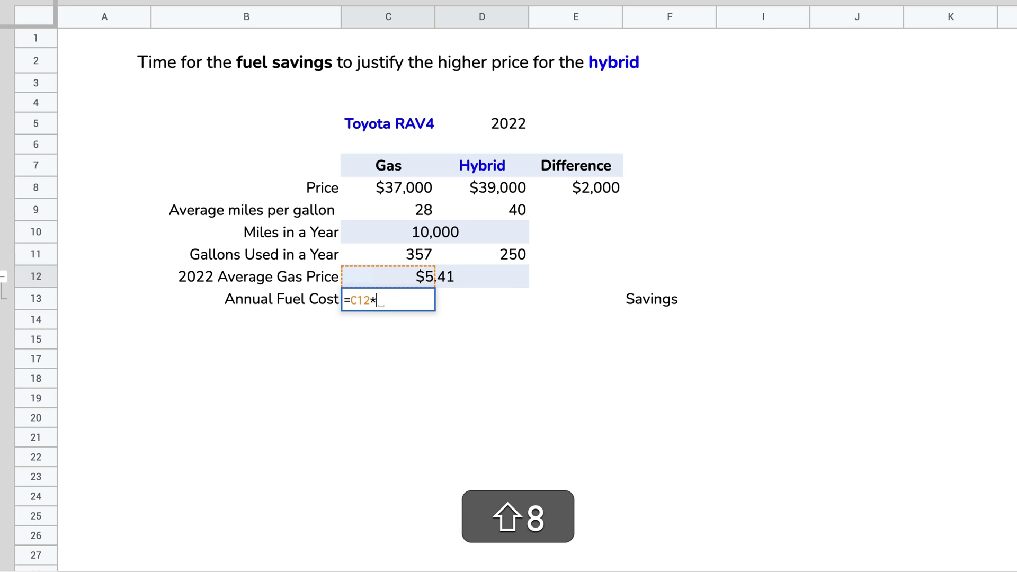
left_click(420, 259)
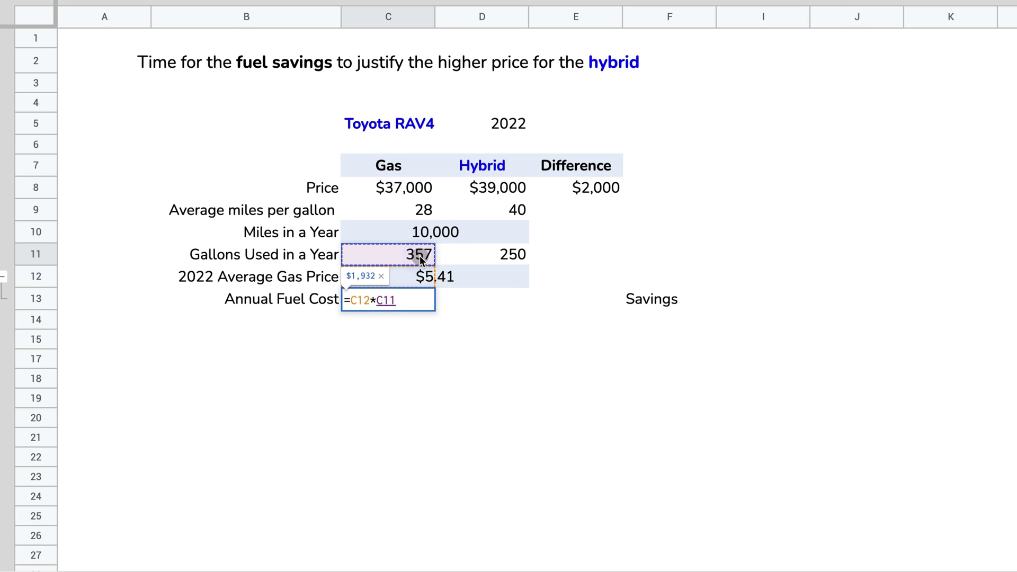
key("Return")
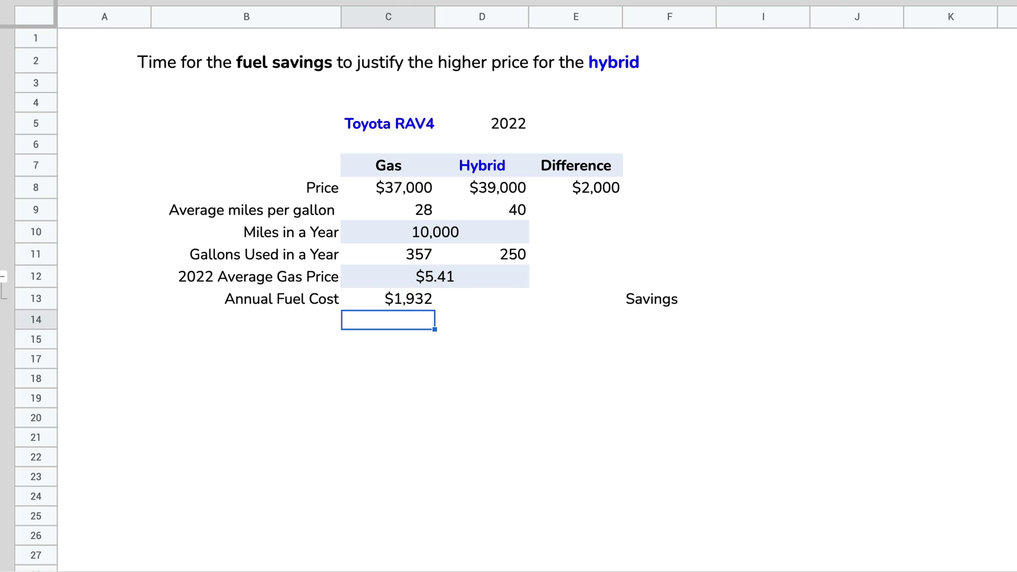
left_click(418, 300)
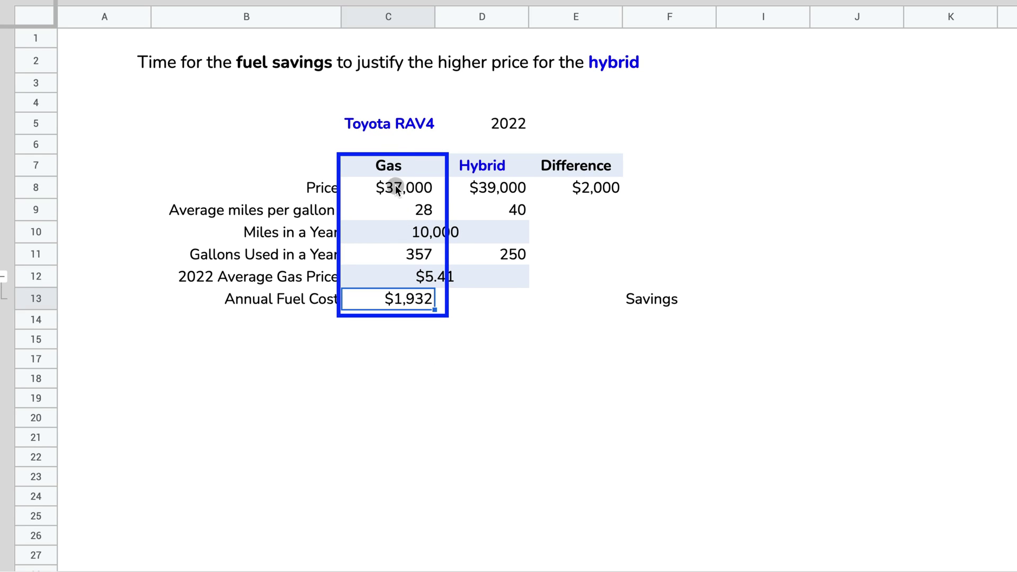
Calculate the hybrid's annual fuel cost in D13 with =C12*D11
left_click(482, 300)
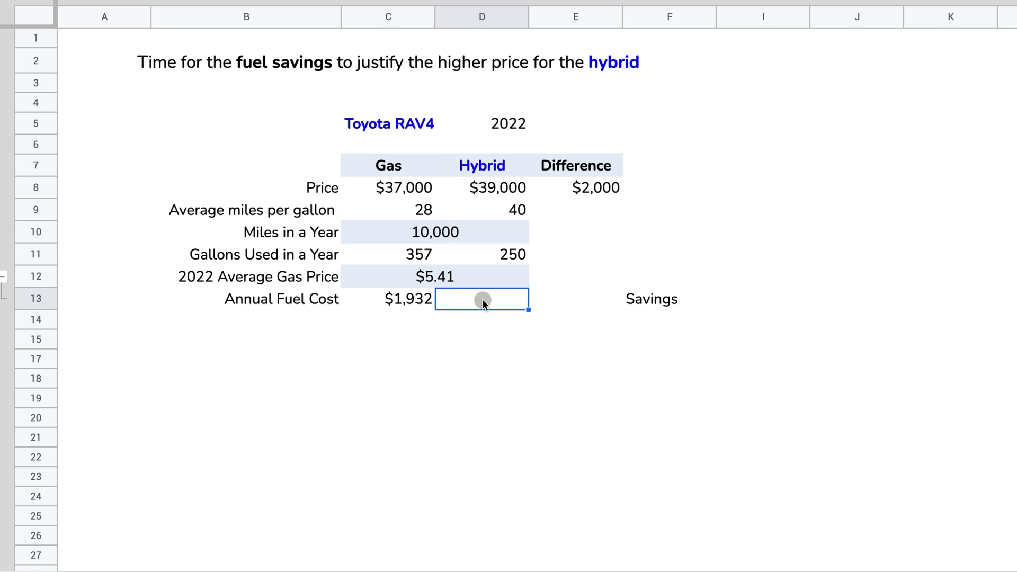
type("=")
left_click(468, 277)
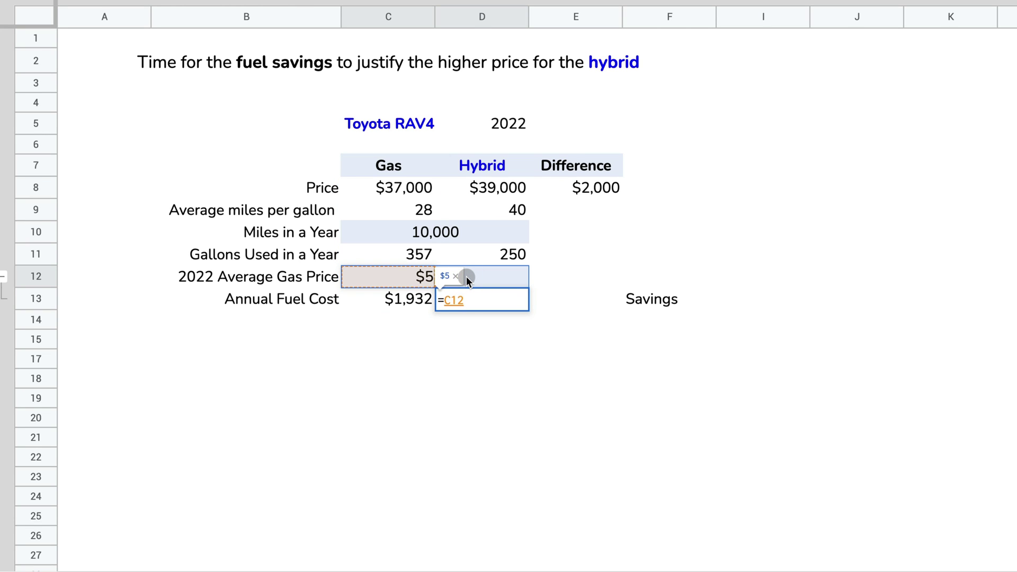
type("*")
left_click(508, 256)
key("Return")
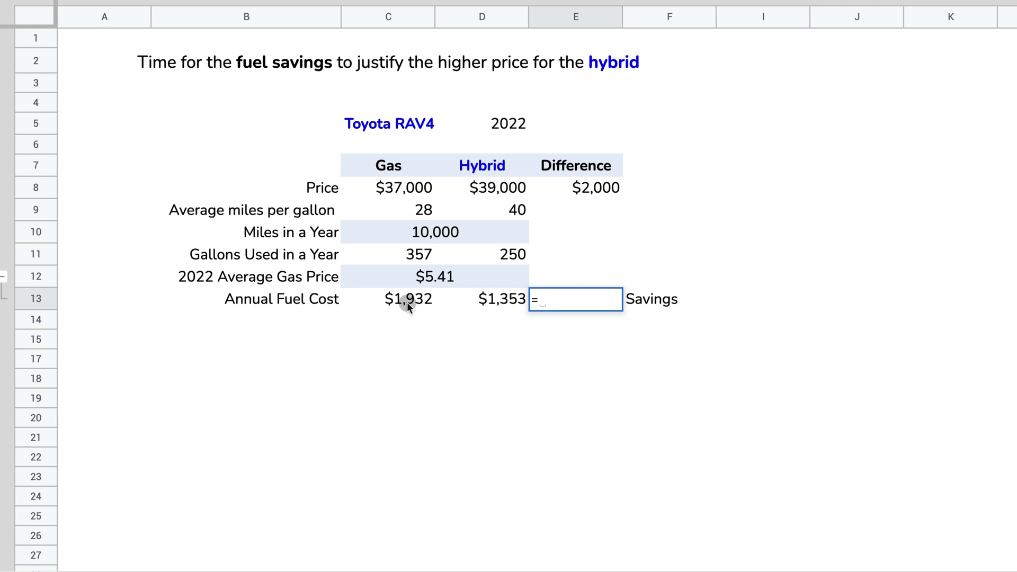
Calculate the annual fuel savings in E13 by subtracting the hybrid's fuel cost from the gas model's with =C13-D13
left_click(407, 302)
type("-")
left_click(484, 300)
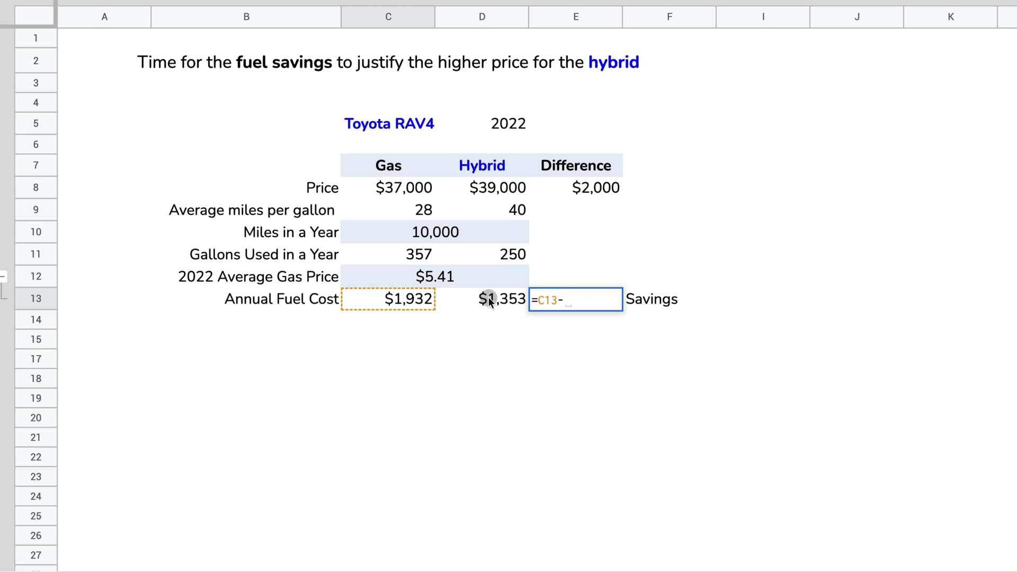
key("Return")
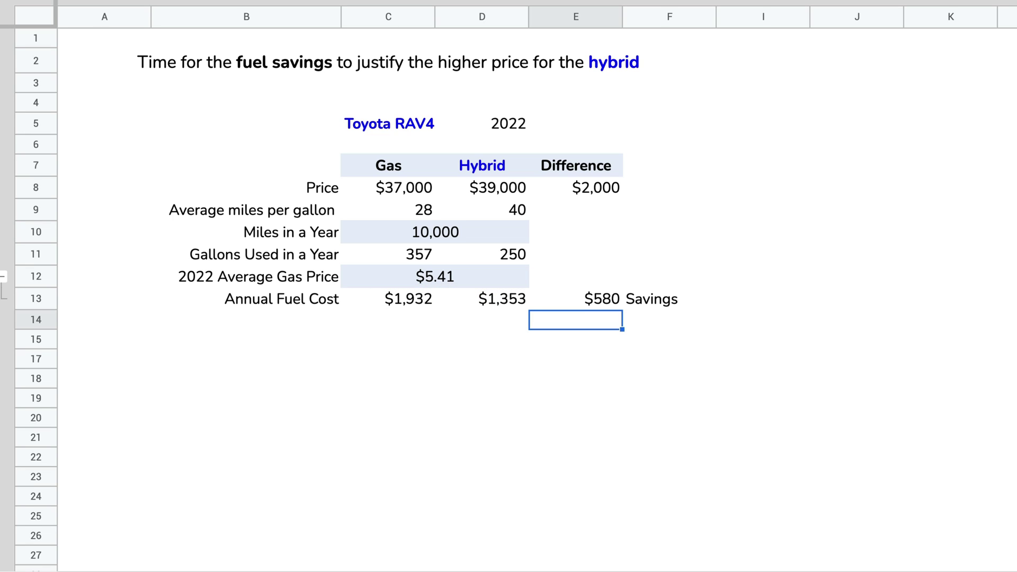
left_click(613, 298)
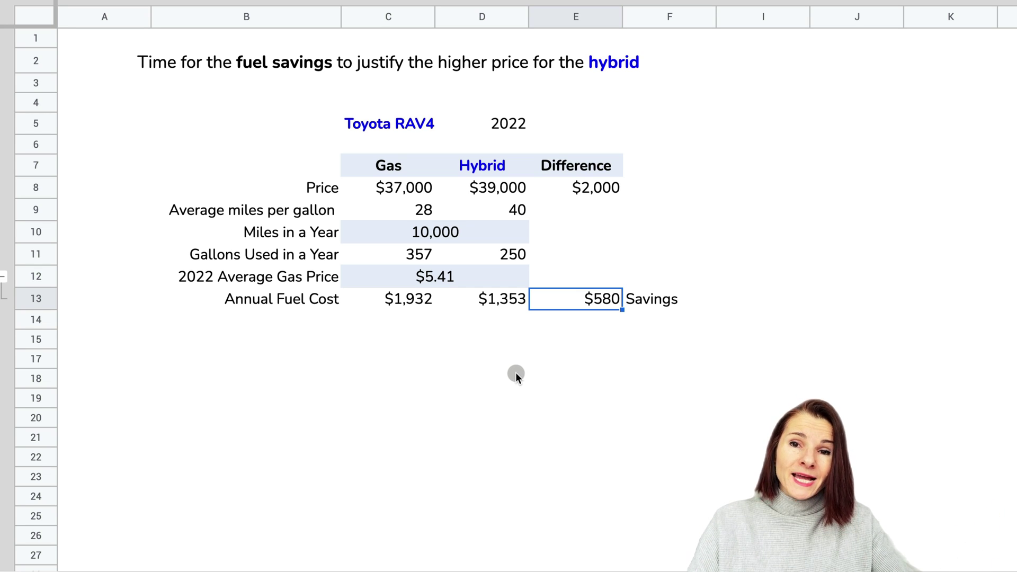
Calculate the Break Even Point in years in E16 by dividing the price difference by the annual savings with =E8/E13
left_click(597, 189)
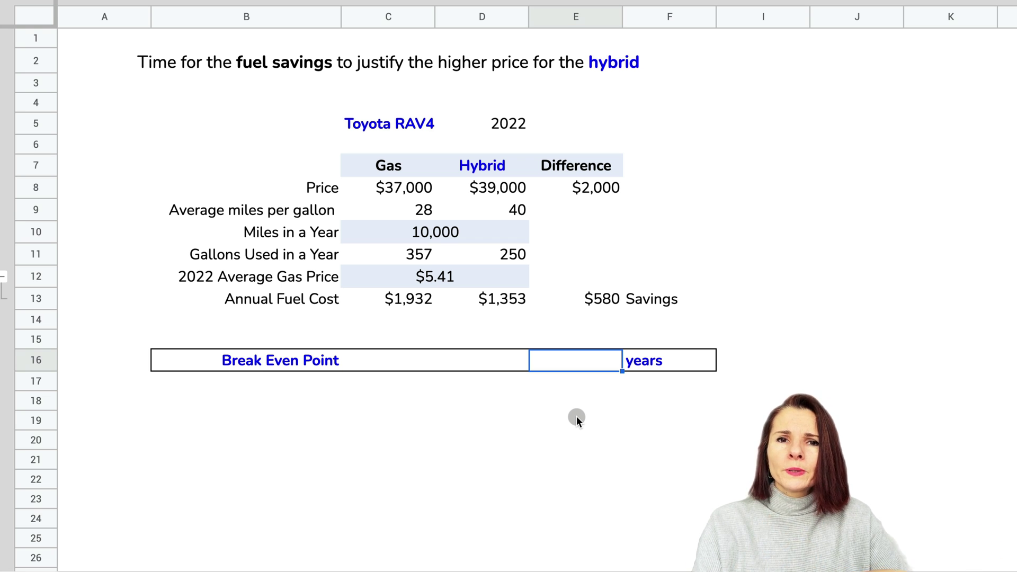
type("=")
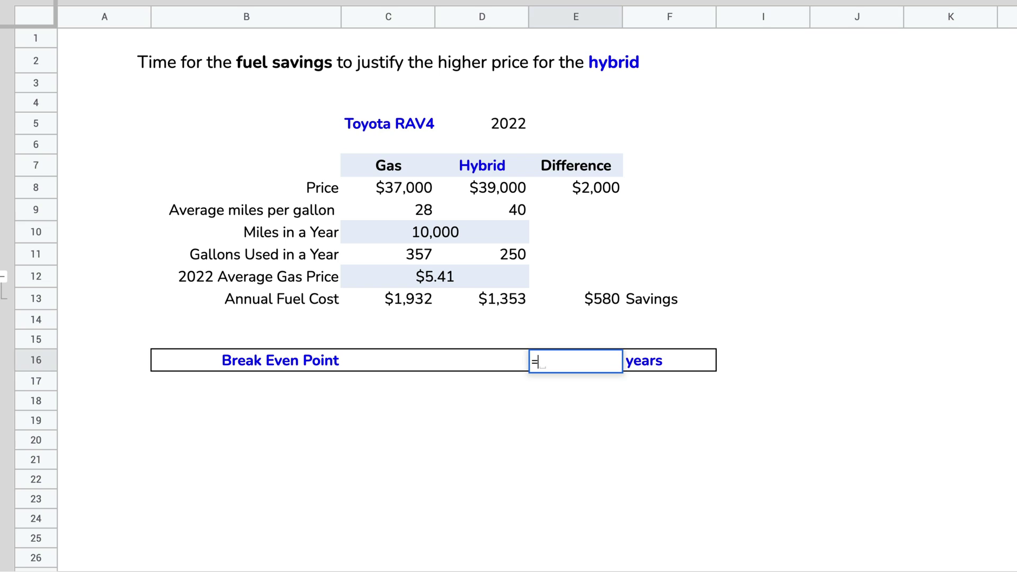
left_click(598, 188)
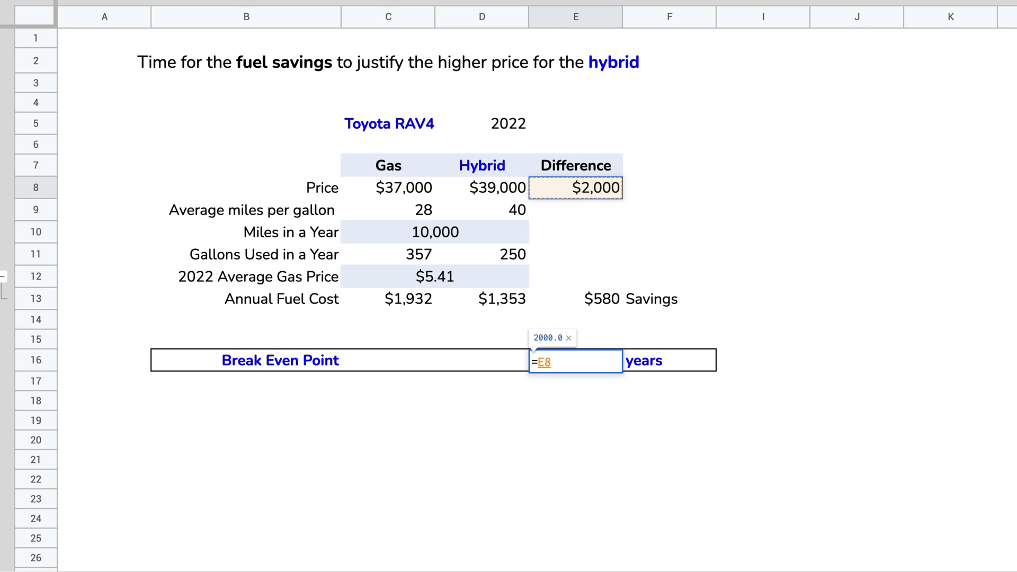
type("/")
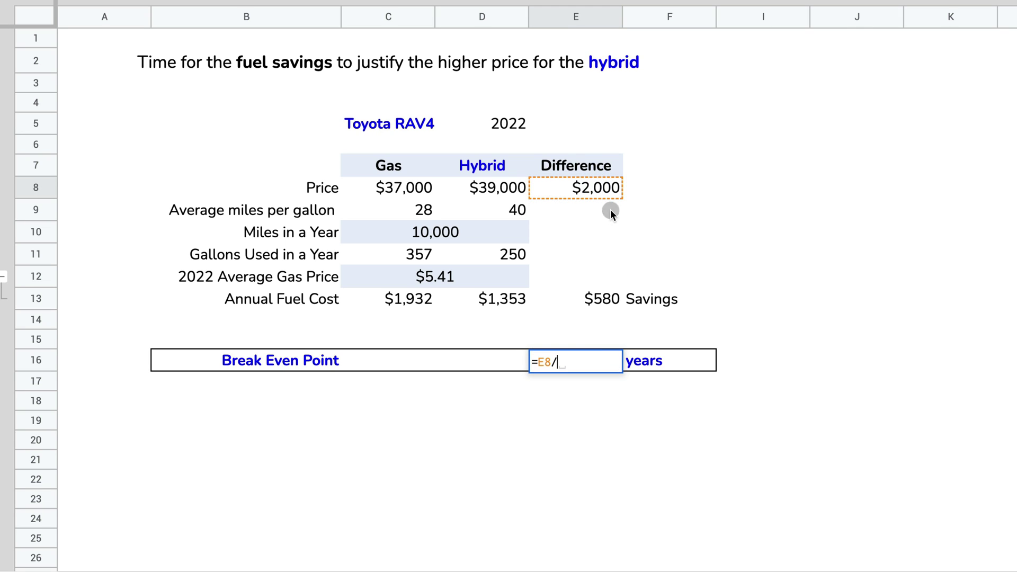
left_click(592, 300)
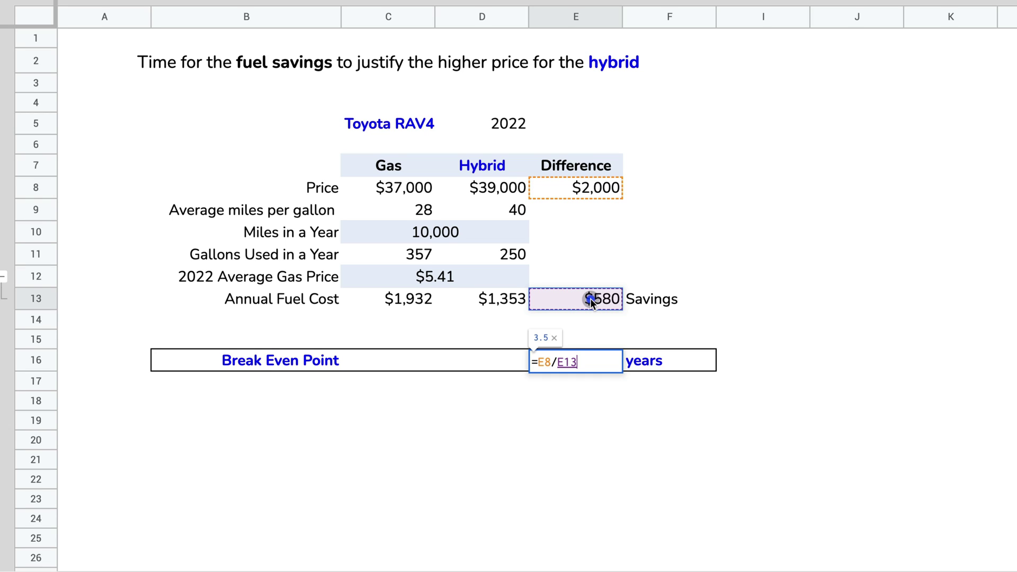
key("Return")
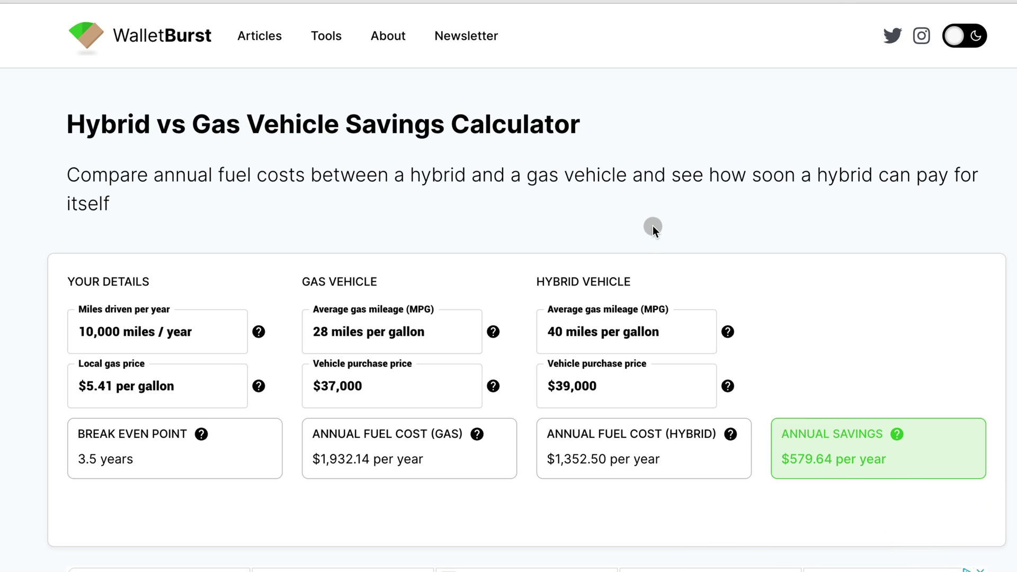
Review the yearly mileage and local gas price in the WalletBurst Hybrid vs Gas calculator, comparing them with the spreadsheet
left_click(91, 313)
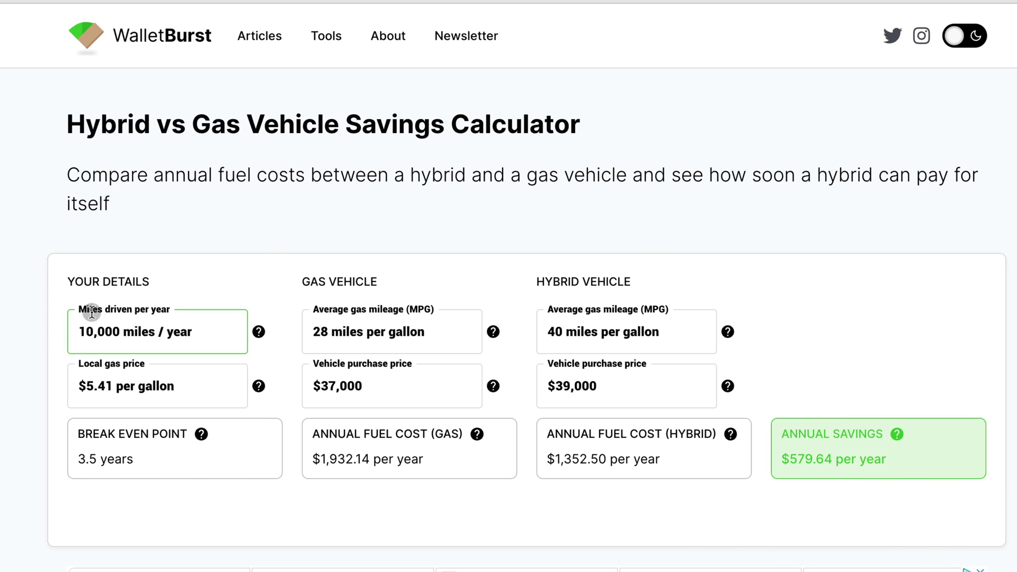
left_click(69, 369)
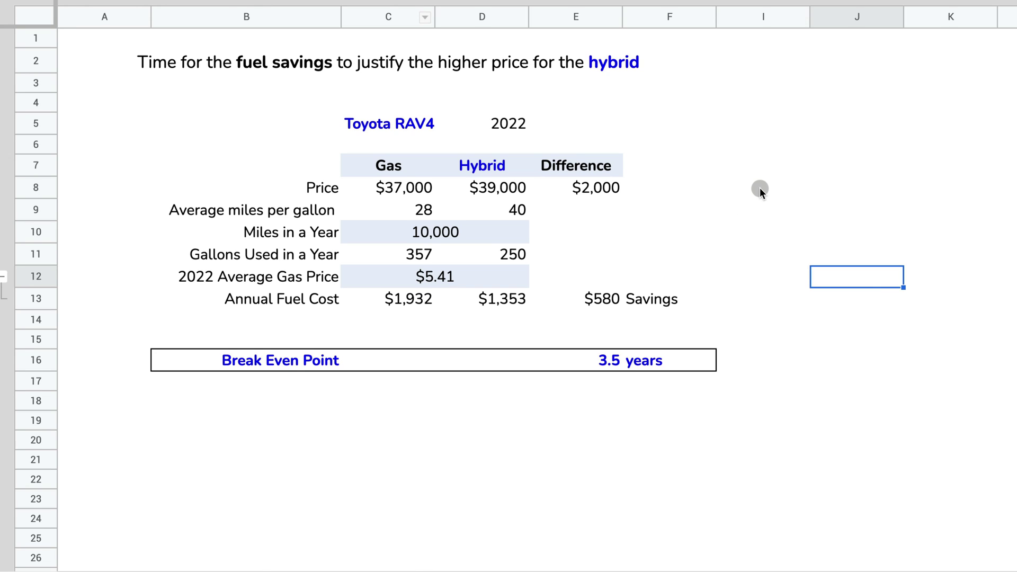
left_click(760, 189)
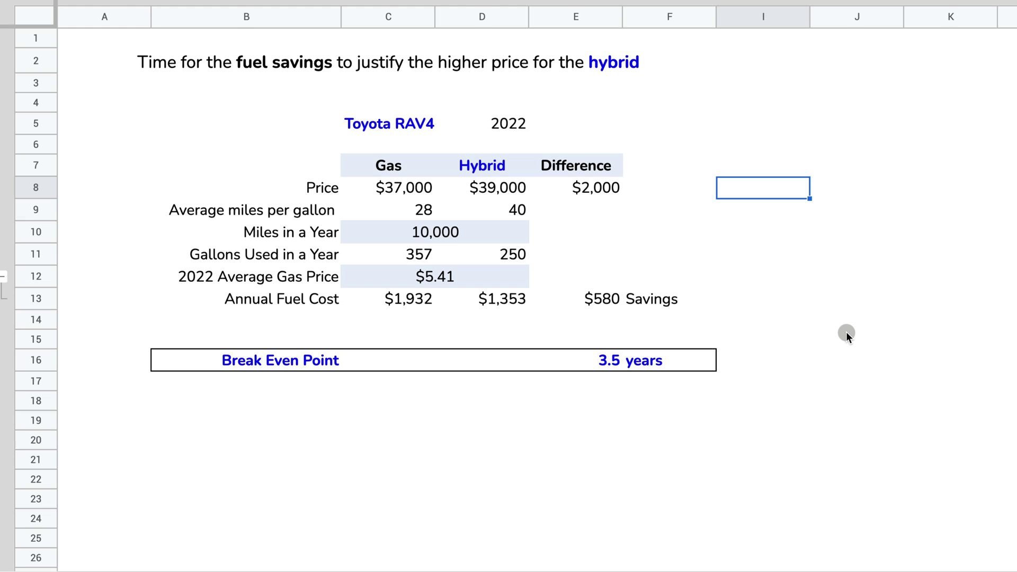
Test a high-use scenario by setting Miles in a Year to 15,000 and the 2022 Average Gas Price to $7.00
left_click(420, 232)
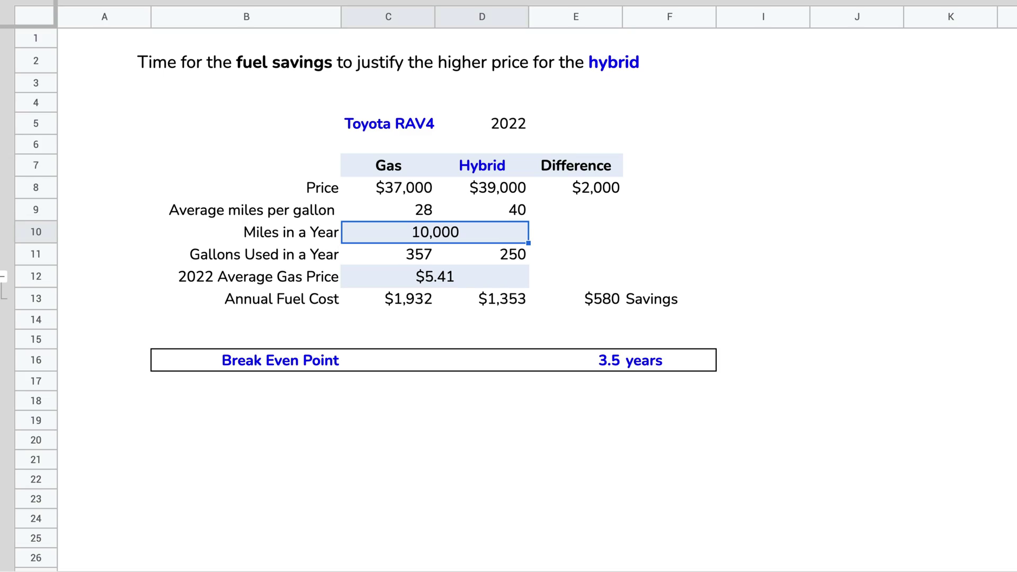
type("150")
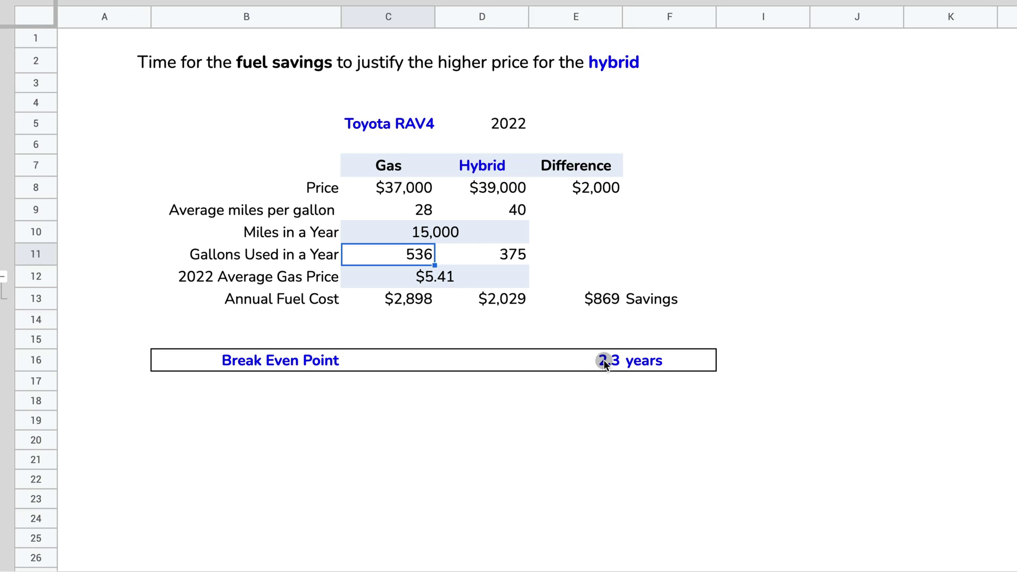
left_click(437, 278)
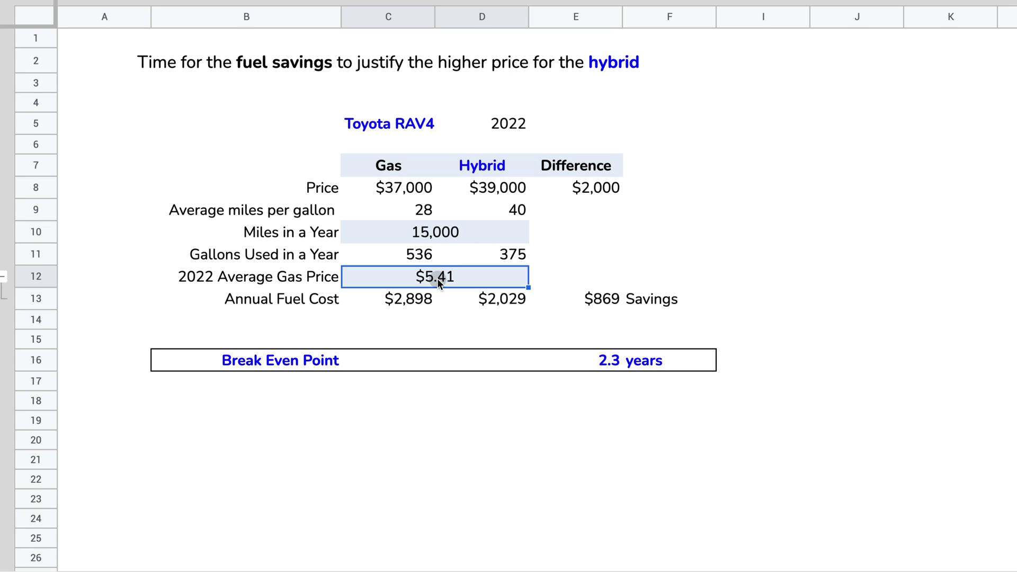
type("7")
key("Return")
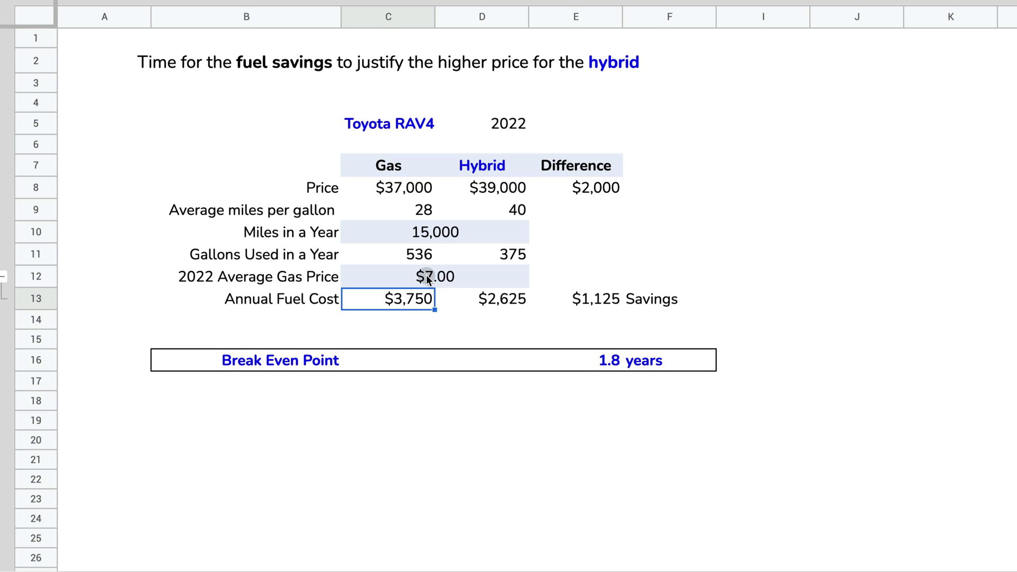
Test a low-use scenario by setting Miles in a Year to 5,000 and the 2022 Average Gas Price to $5.00
left_click(430, 229)
type("50")
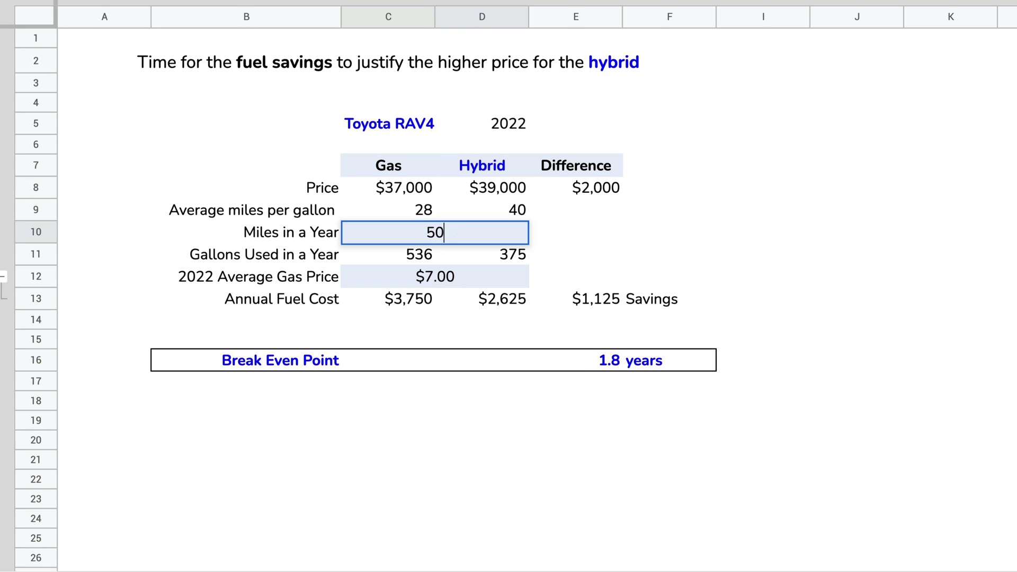
type("00")
key("Return")
left_click(438, 280)
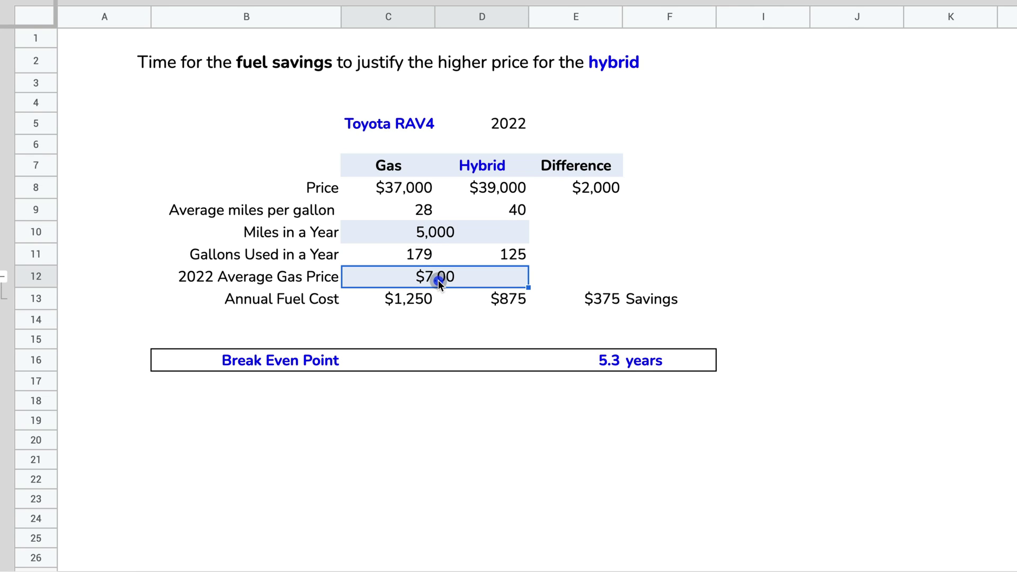
type("5")
key("Return")
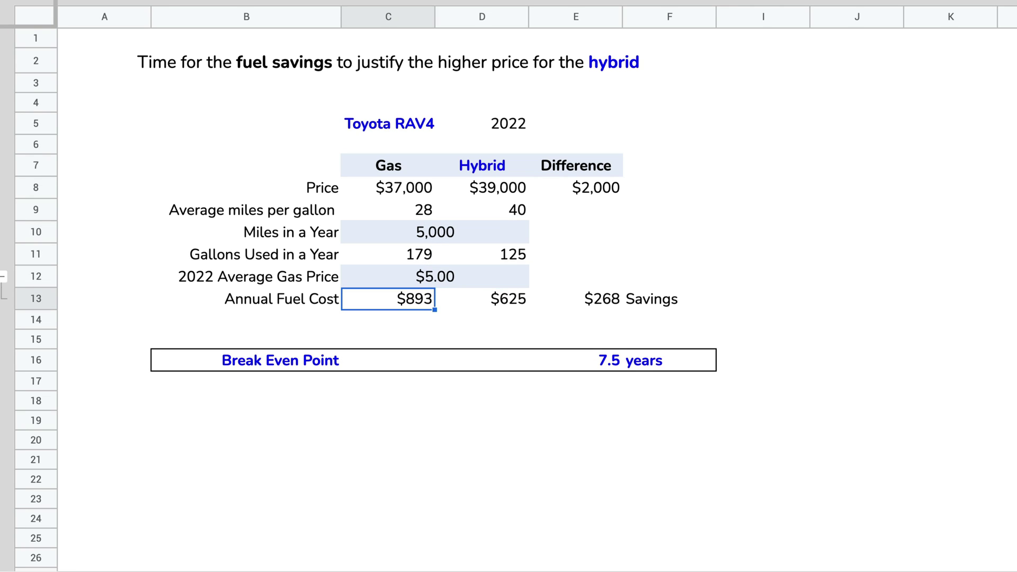